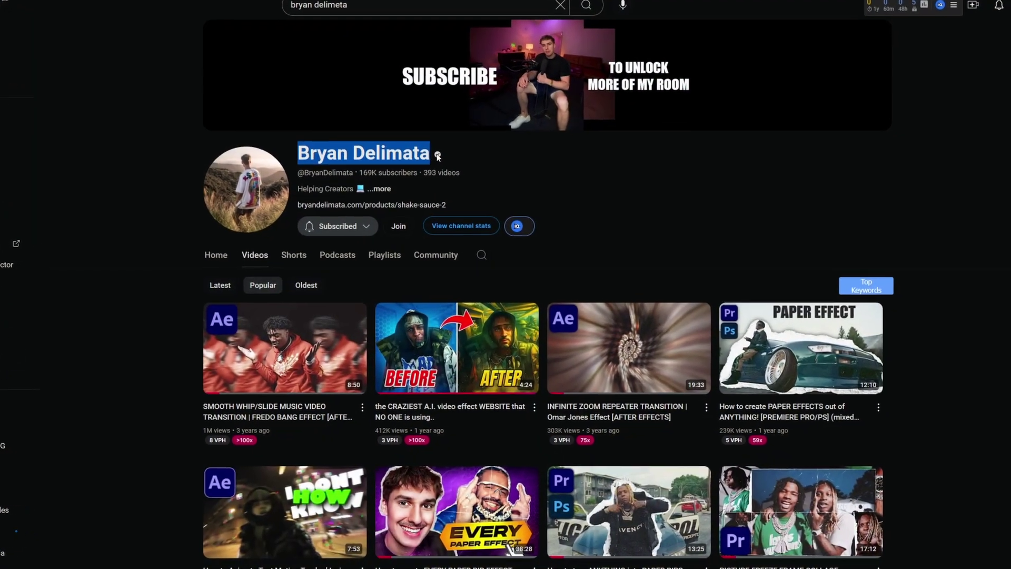
left_click(429, 154)
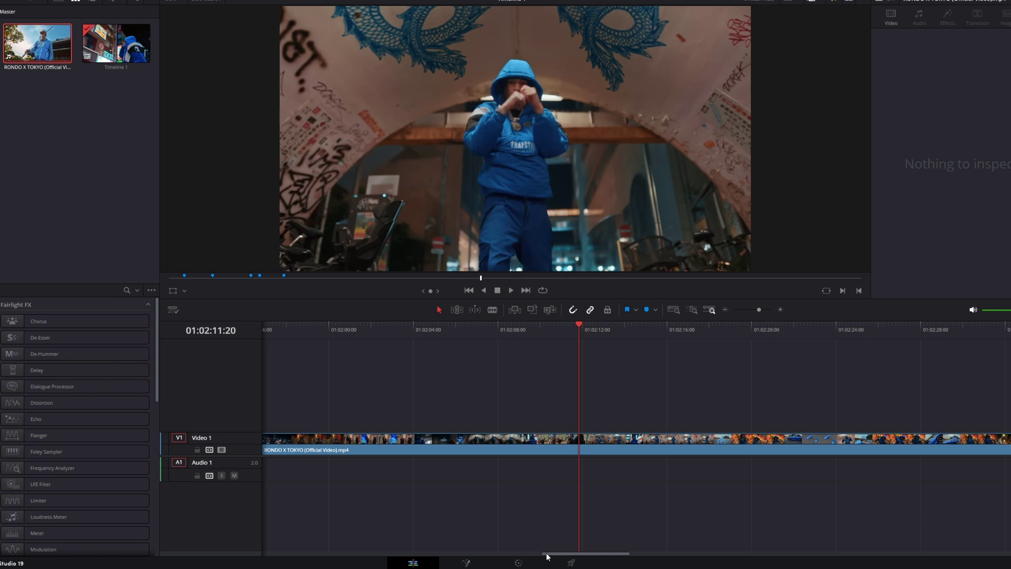
- Cut a short section out of the music video clip on Video 1, starting at 01:02:11:13
left_click_drag(547, 556, 572, 553)
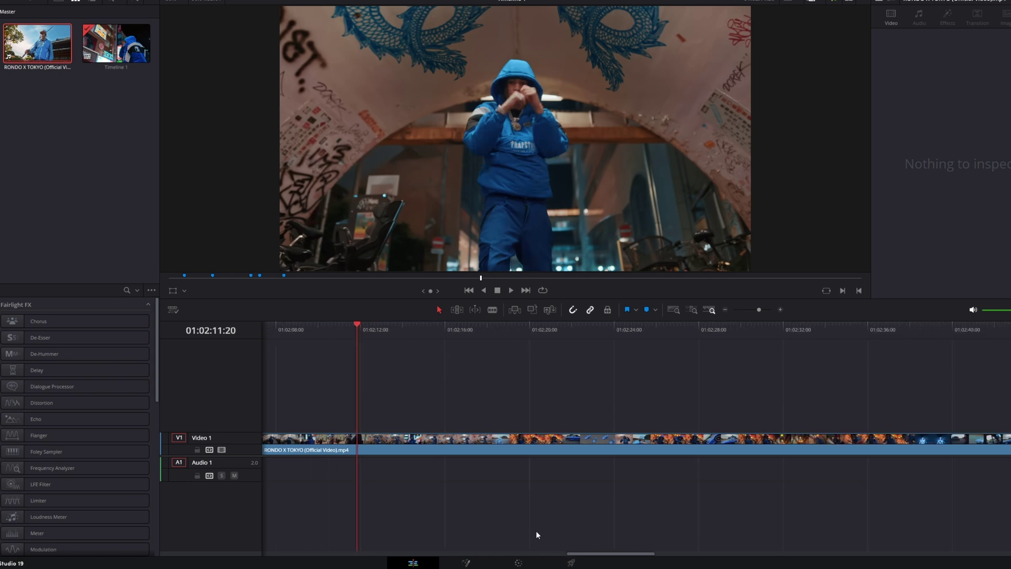
left_click(397, 447)
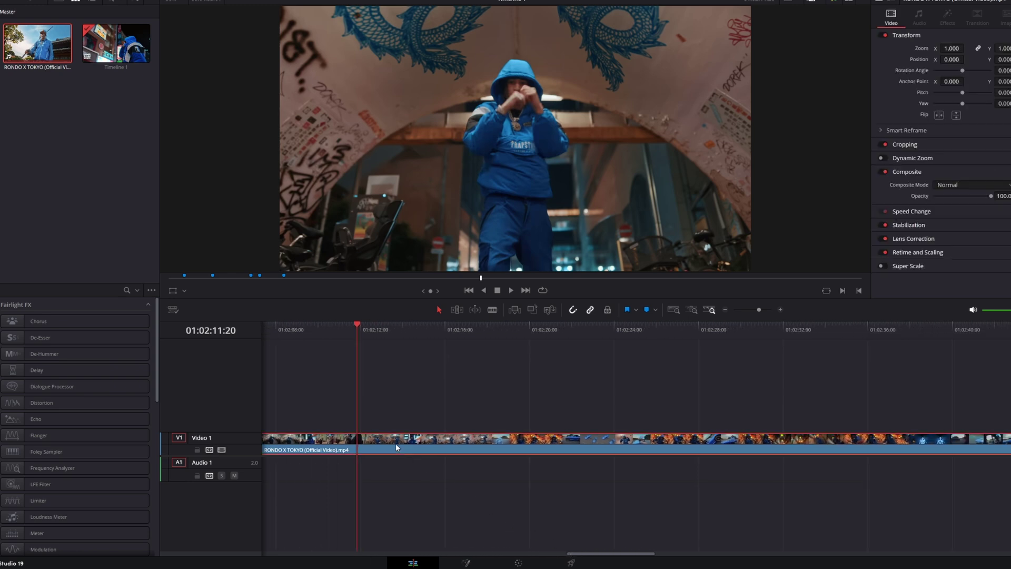
key("Right")
key("Right")
key("Right")
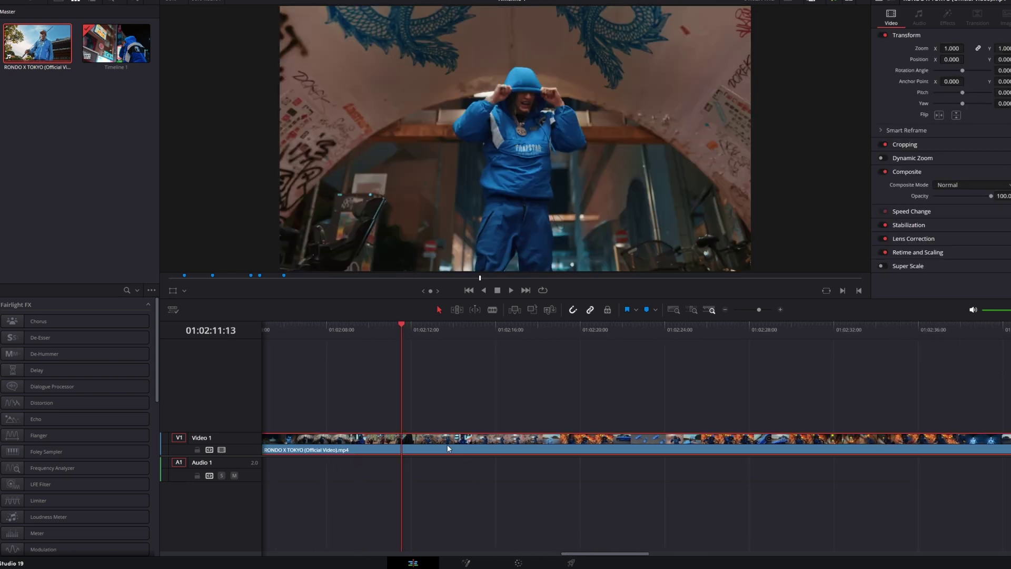
key("ctrl+b")
mouse_move(416, 331)
left_mouse_down()
mouse_move(441, 338)
mouse_move(408, 343)
left_mouse_up()
key("ctrl+b")
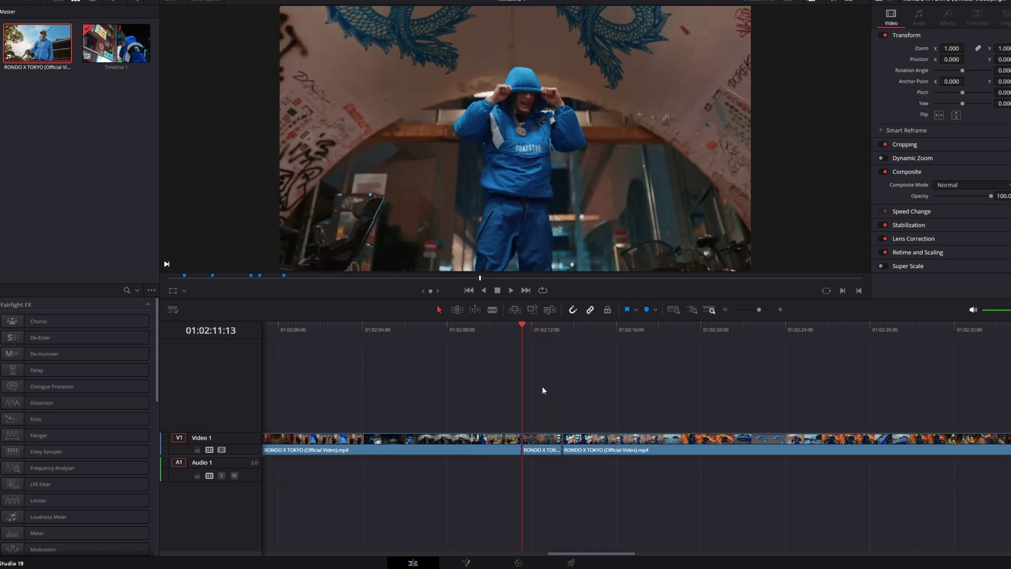
- Open the short cut section in Fusion and add a Magic Mask node between MediaIn1 and MediaOut1
left_click(537, 451)
left_click(464, 562)
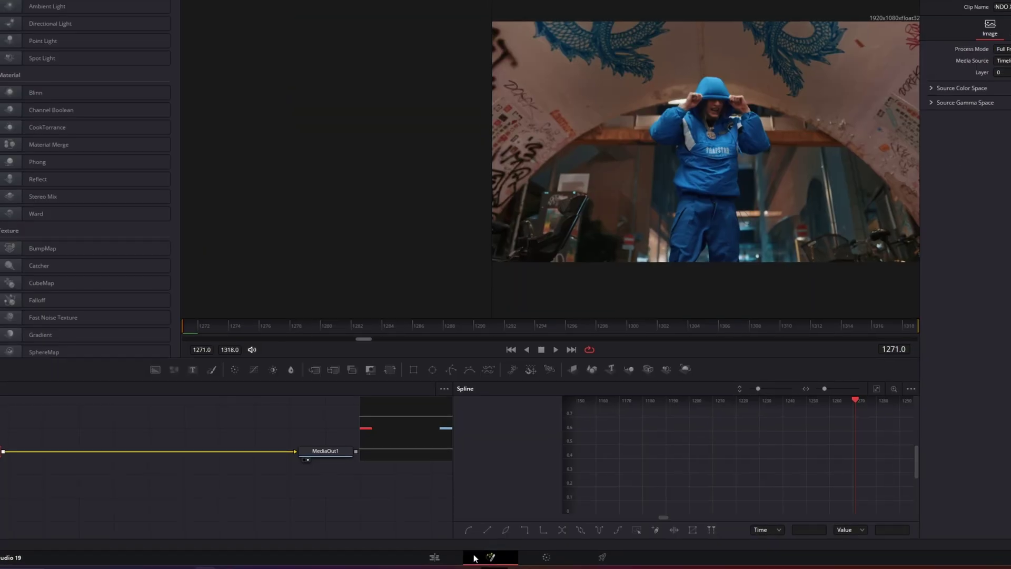
key("shift+space")
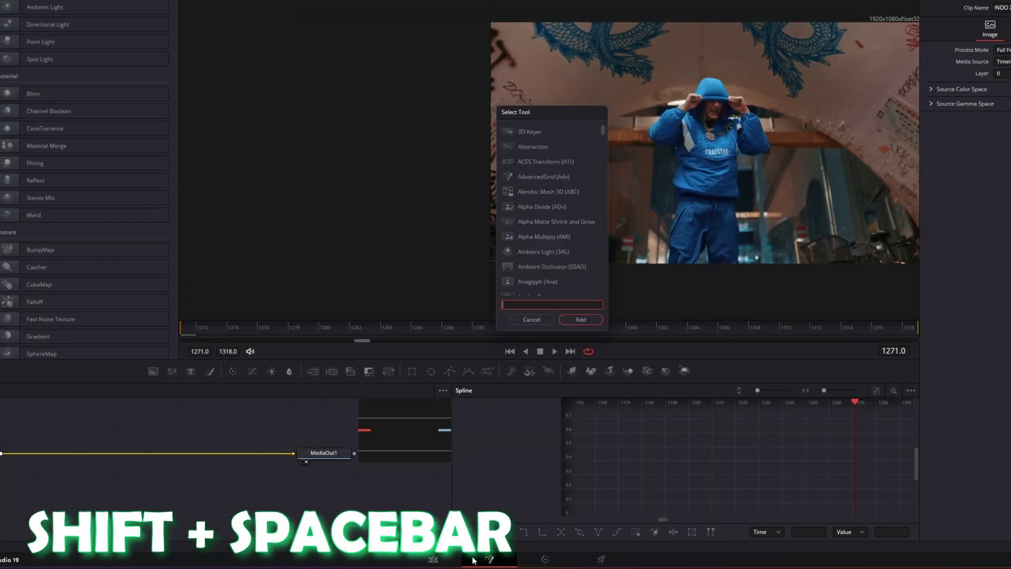
type("magic ma")
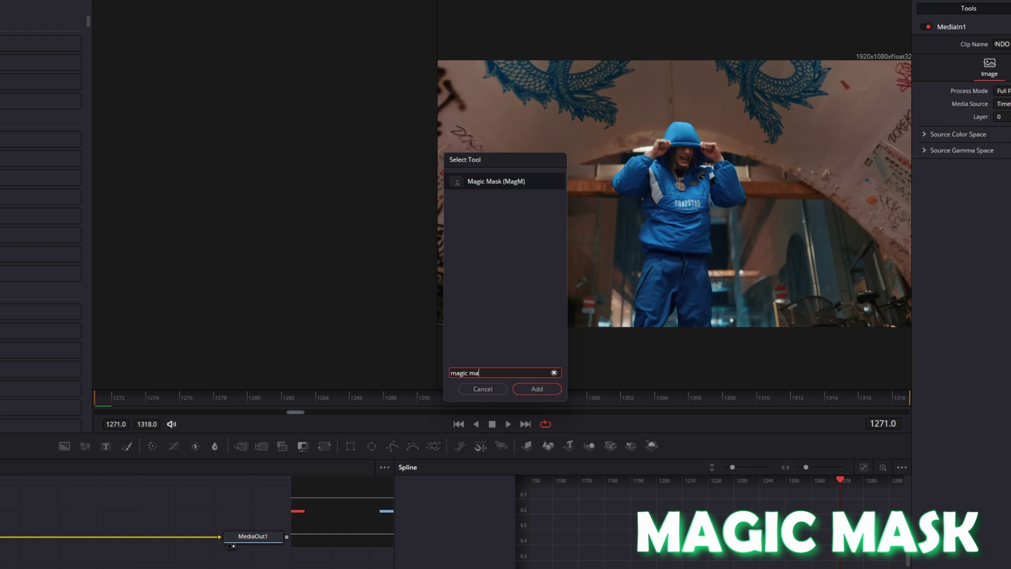
type("sk")
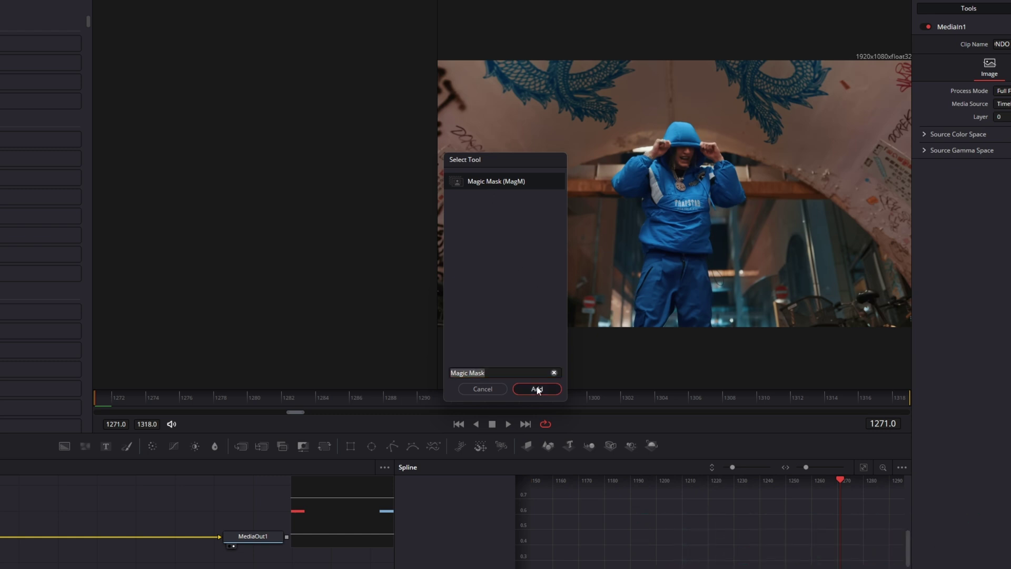
left_click(537, 388)
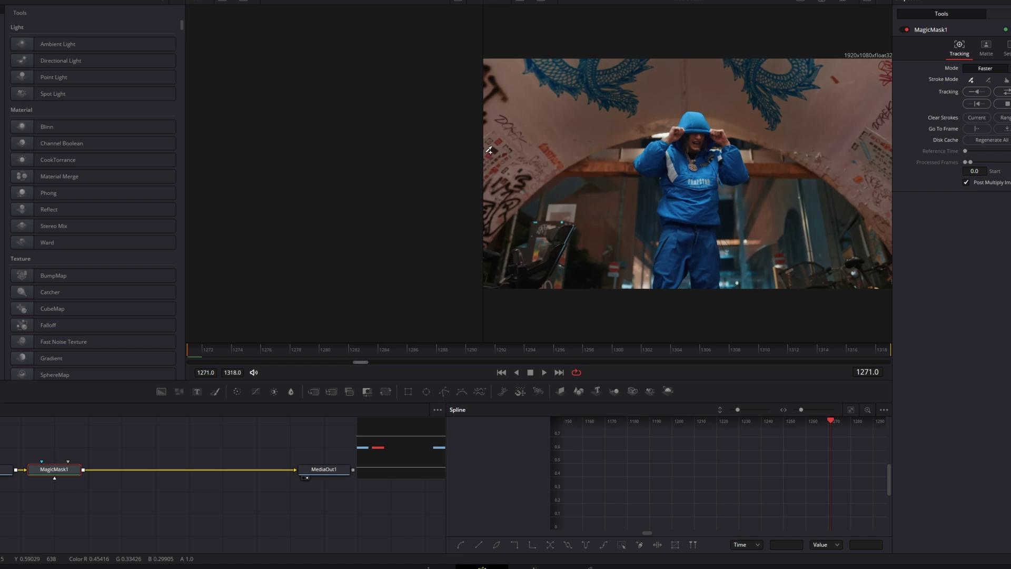
- Enlarge the MediaOut1 viewer and paint Magic Mask strokes over the hooded man's hood, arms, torso and legs at frame 1271
left_click_drag(471, 161, 239, 159)
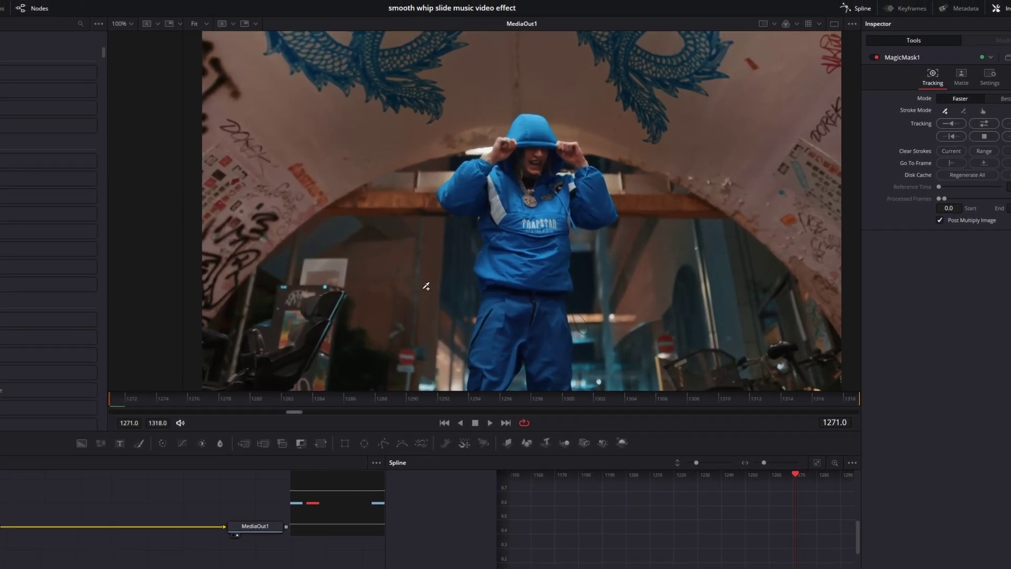
scroll(470, 331, "down", 1)
mouse_move(465, 373)
left_mouse_down()
mouse_move(475, 218)
mouse_move(586, 171)
mouse_move(546, 356)
left_mouse_up()
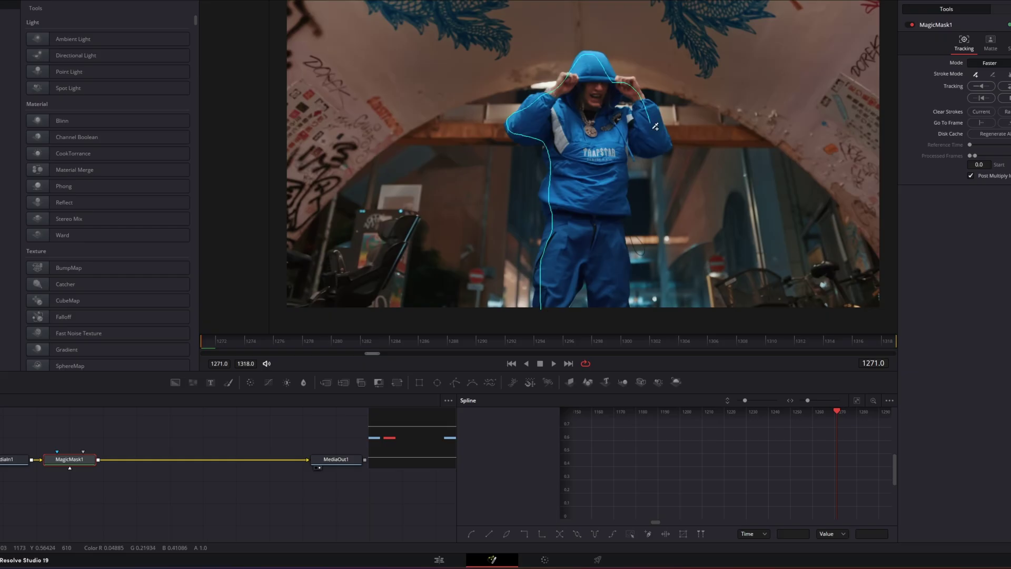
mouse_move(616, 293)
left_mouse_down()
mouse_move(576, 269)
mouse_move(572, 117)
mouse_move(596, 253)
left_mouse_up()
- Paint subtract strokes over the background patch between the man's raised hand and shoulder to remove it from the mask
scroll(627, 158, "up", 5)
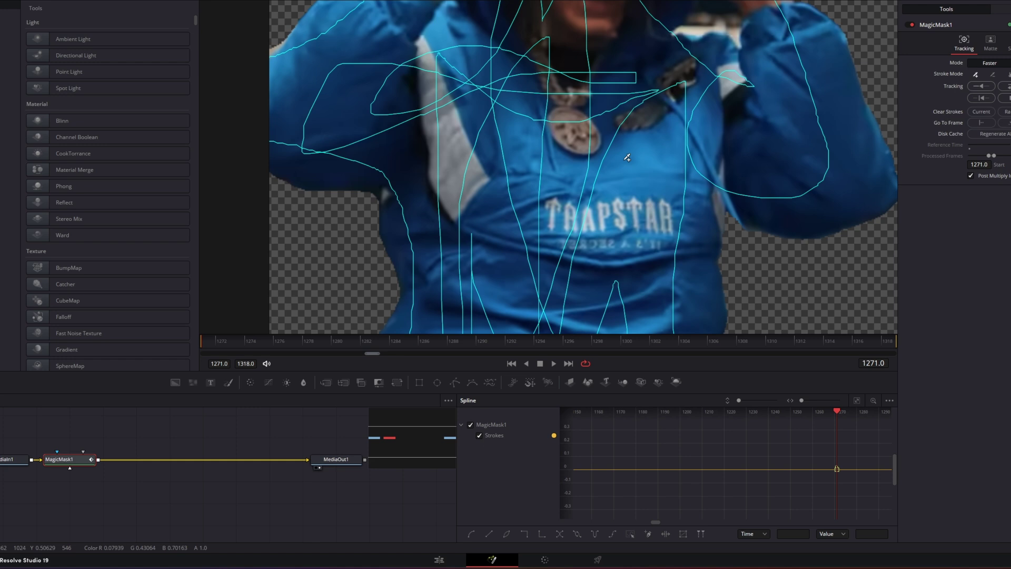
scroll(625, 159, "up", 3)
scroll(625, 160, "down", 5)
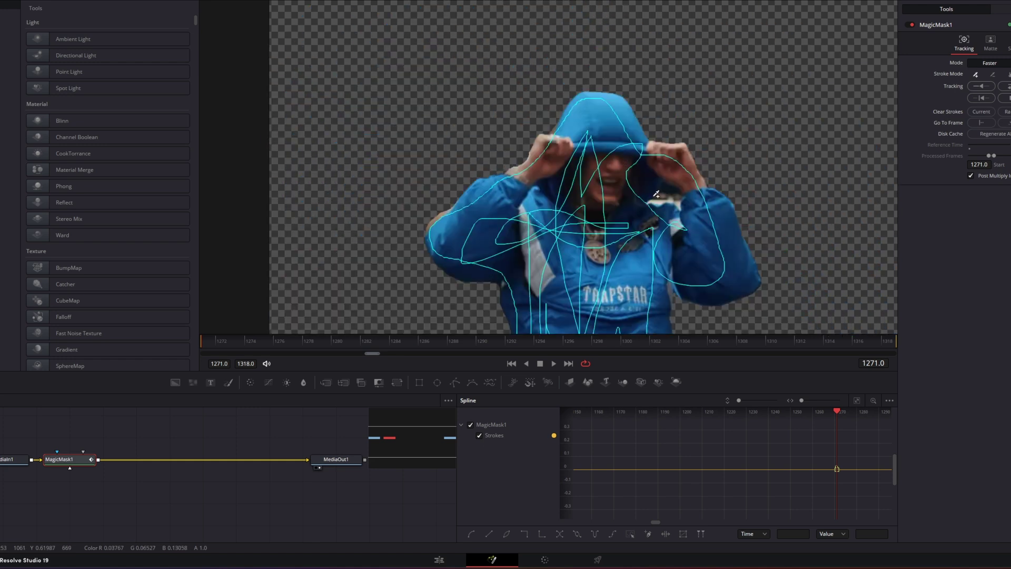
scroll(671, 196, "down", 1)
scroll(670, 154, "up", 2)
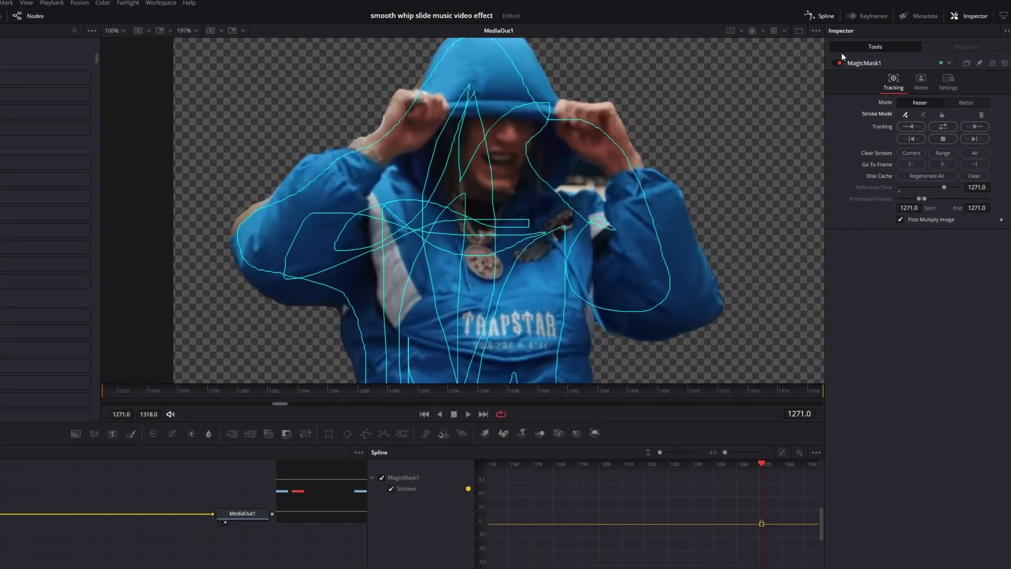
left_click(922, 115)
left_click_drag(569, 184, 600, 185)
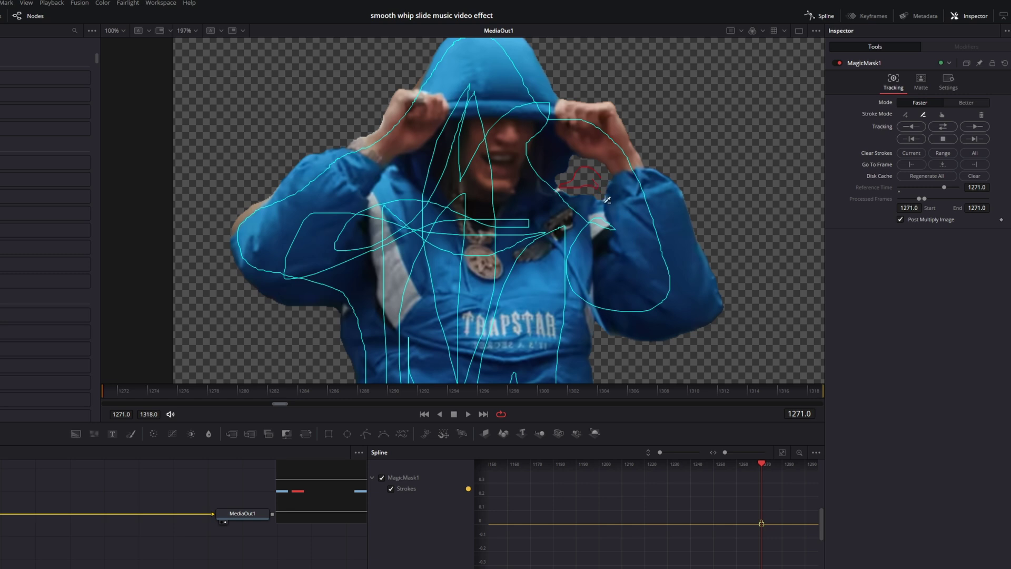
scroll(607, 200, "down", 3)
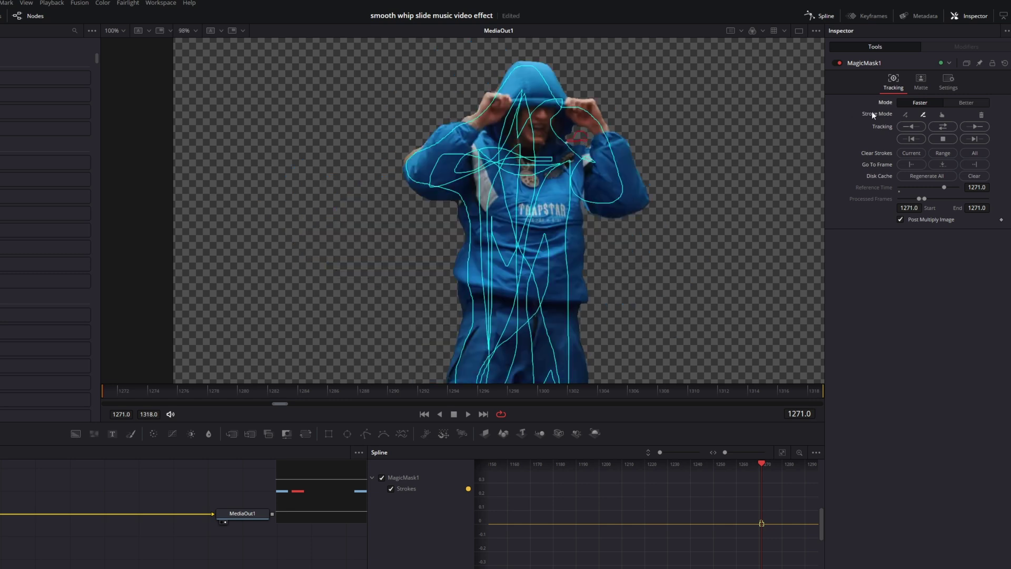
- Set the Magic Mask mode to Better and track the mask in both directions
left_click(957, 106)
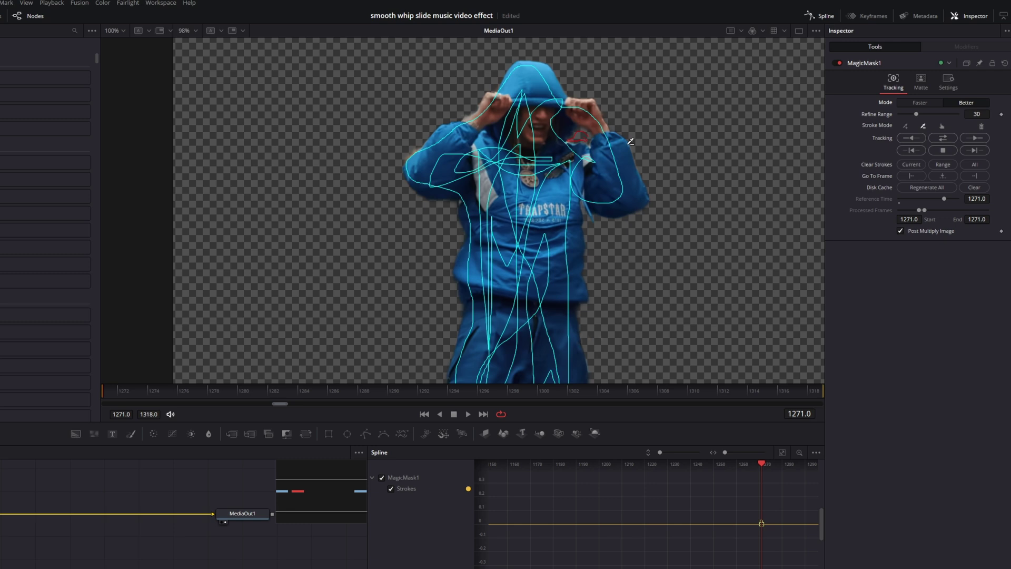
scroll(442, 133, "up", 4)
scroll(390, 153, "down", 2)
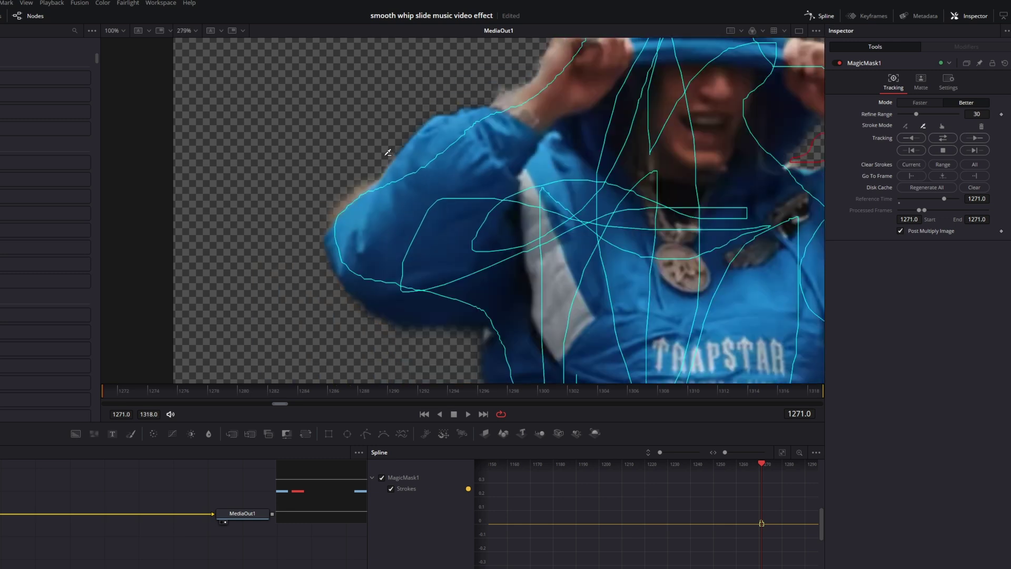
scroll(393, 158, "up", 2)
left_click(931, 104)
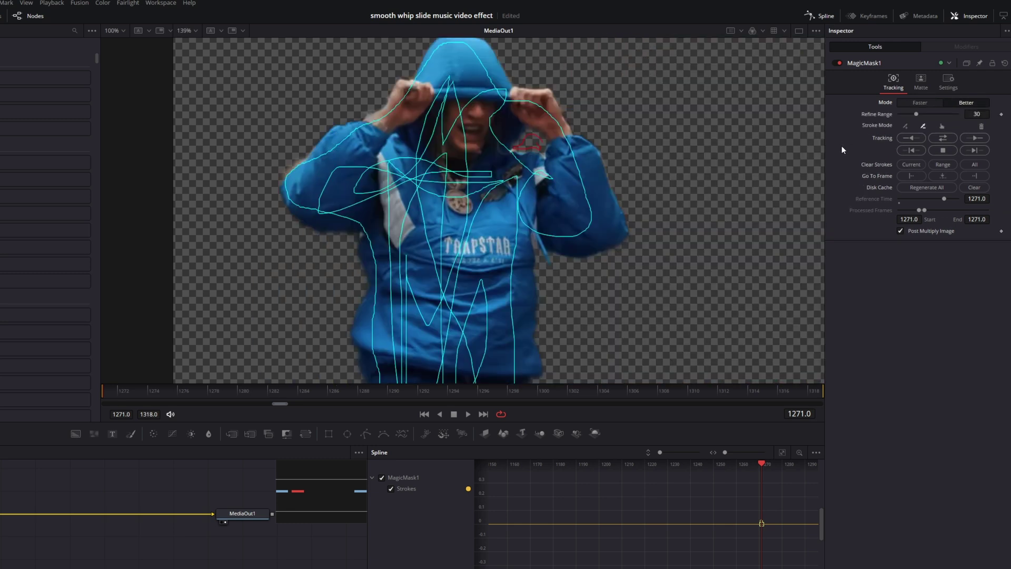
left_click(940, 138)
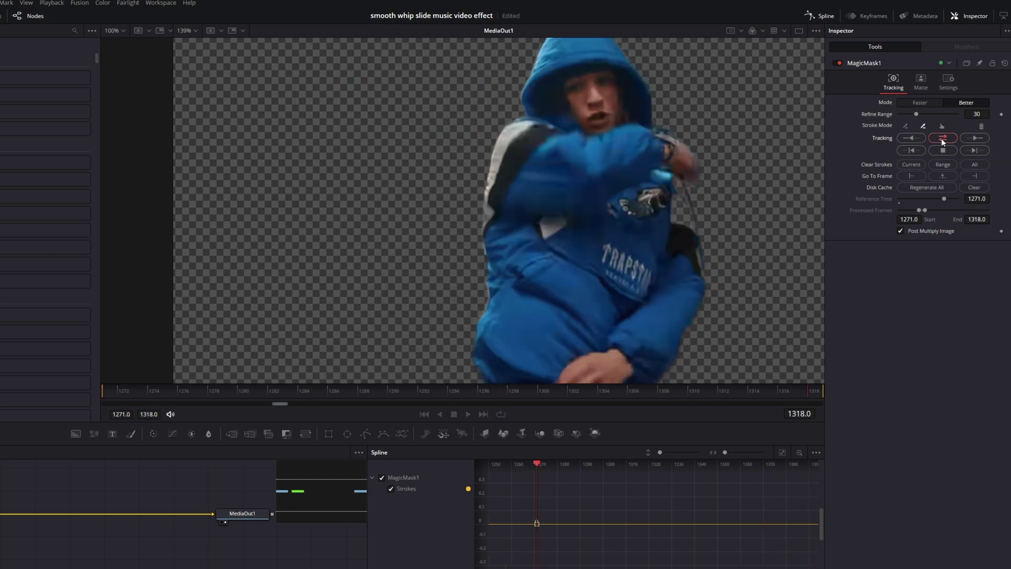
- Scrub through the tracked frames and check the cut-out edges around the man's body
scroll(542, 225, "down", 2)
scroll(542, 225, "down", 1)
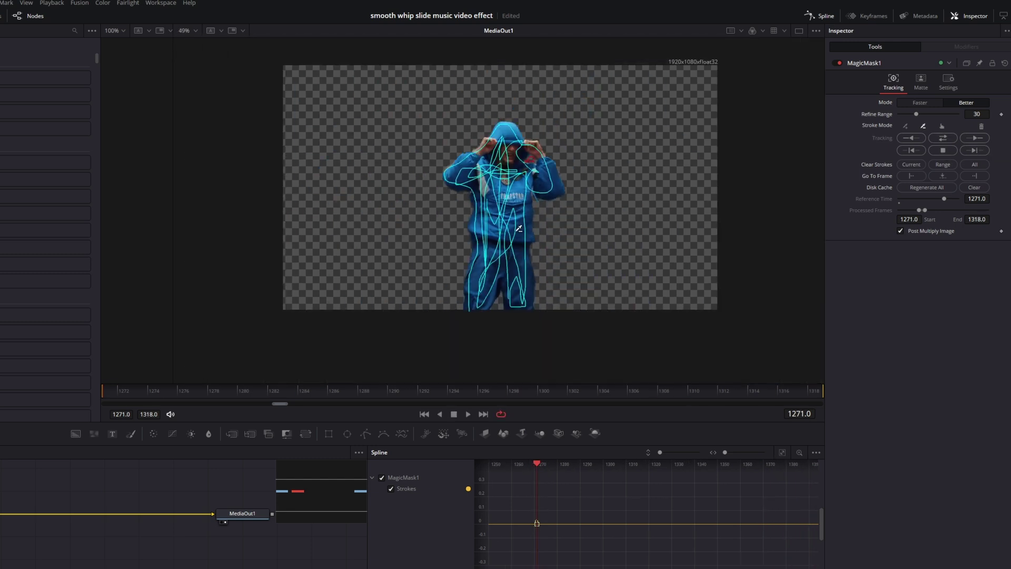
mouse_move(201, 394)
left_mouse_down()
mouse_move(770, 392)
mouse_move(190, 378)
mouse_move(237, 375)
mouse_move(327, 395)
mouse_move(433, 393)
left_mouse_up()
scroll(474, 271, "up", 3)
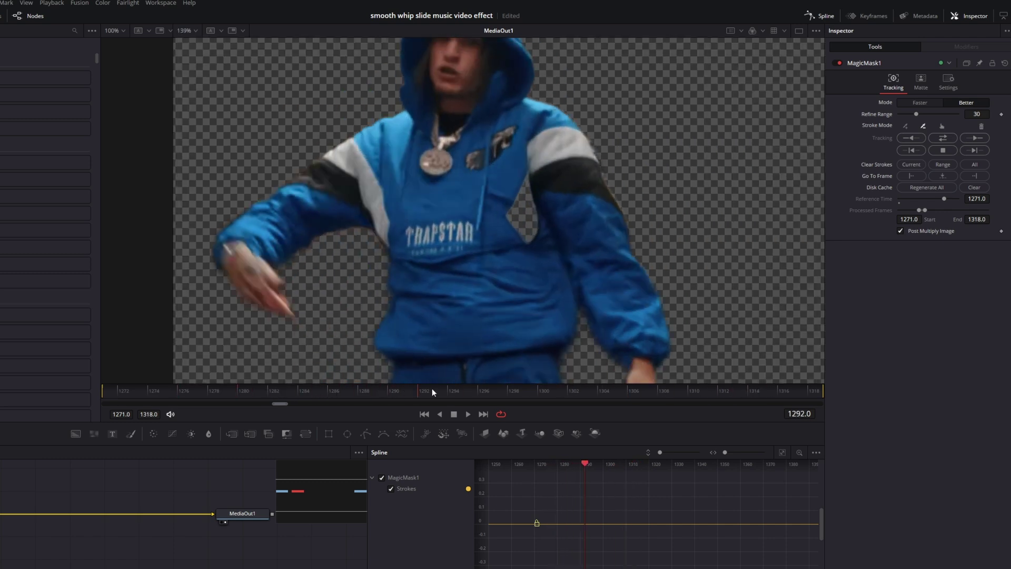
scroll(535, 214, "down", 3)
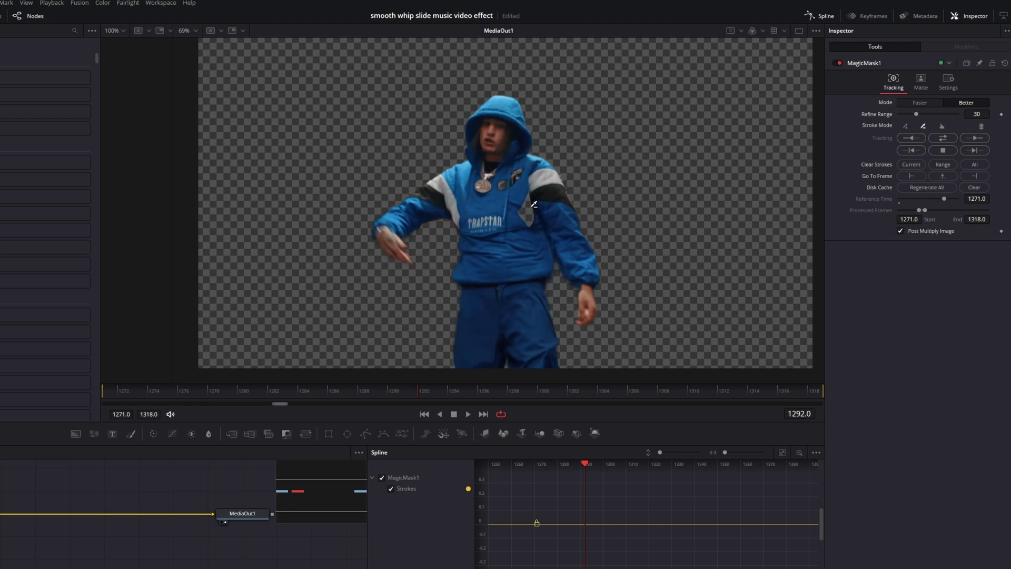
scroll(513, 210, "down", 2)
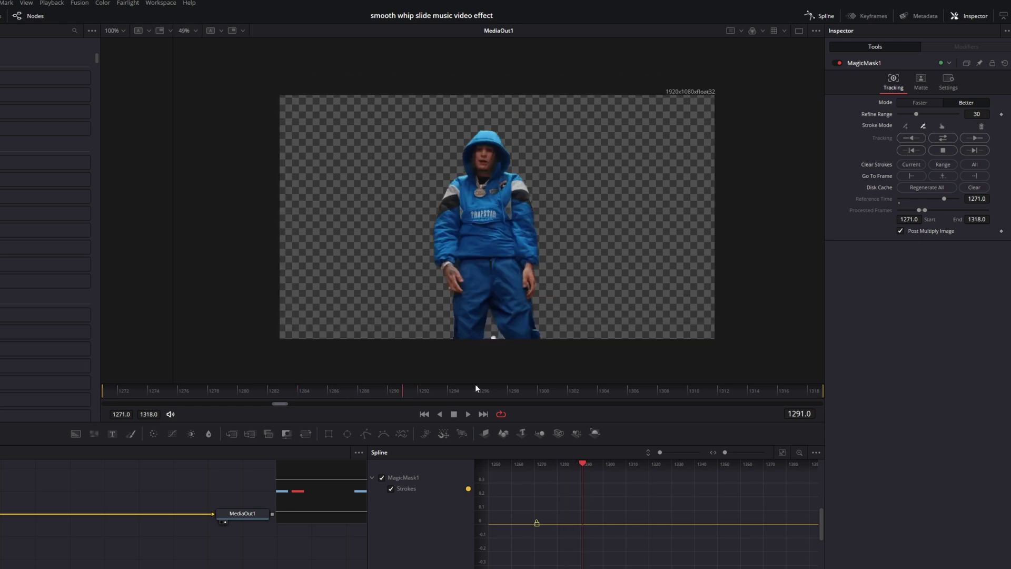
left_click_drag(476, 387, 561, 375)
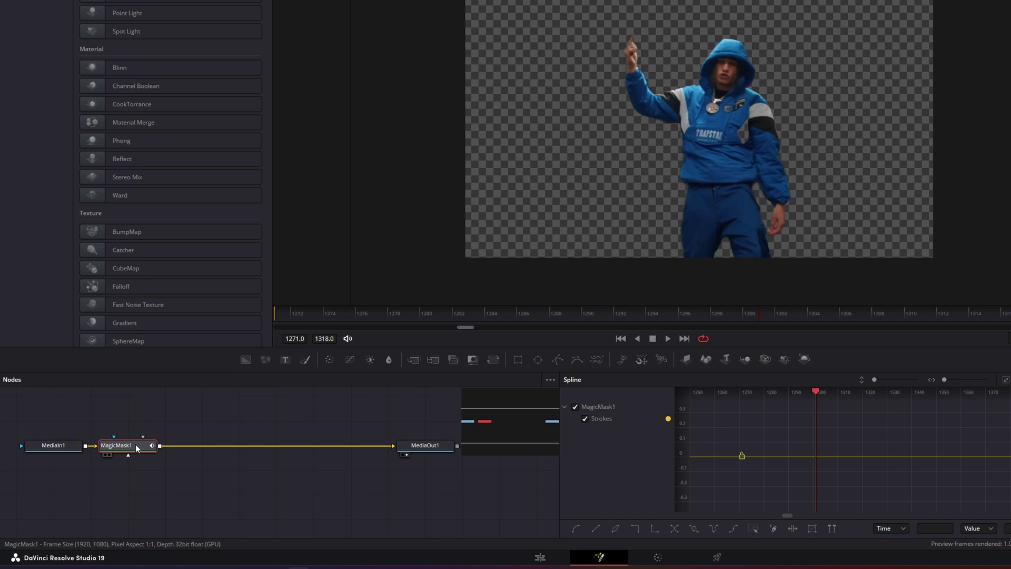
- Detach MagicMask1 from the main line, feed it from MediaIn1, and merge its output over the original footage before MediaOut1
mouse_move(135, 444)
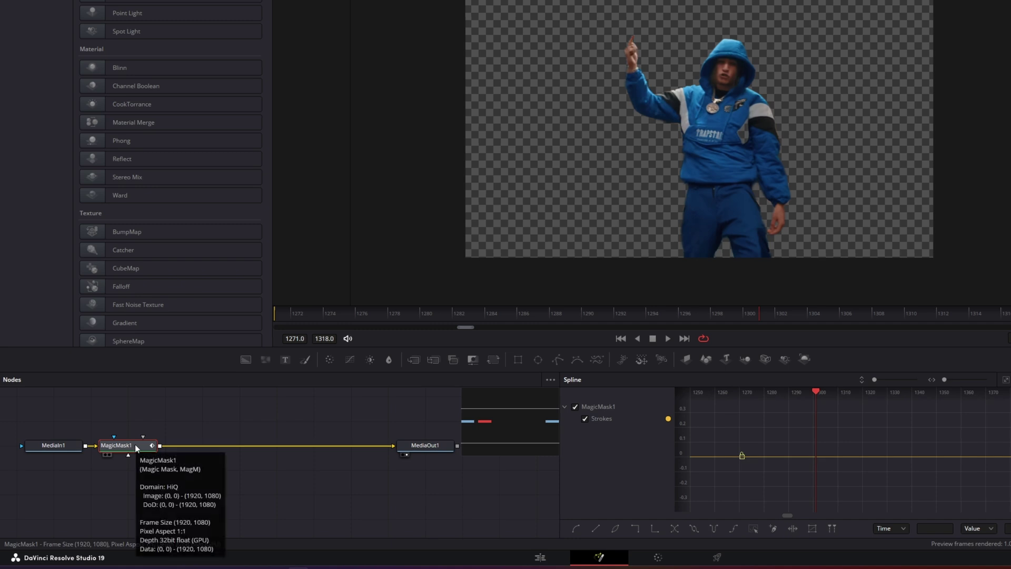
left_click_drag(131, 448, 124, 419)
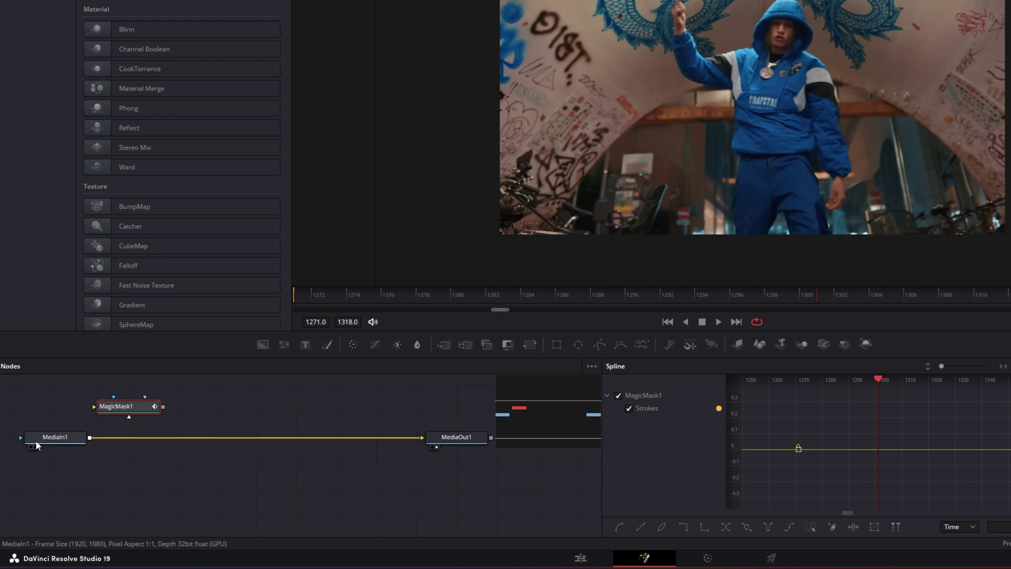
left_click_drag(91, 435, 112, 404)
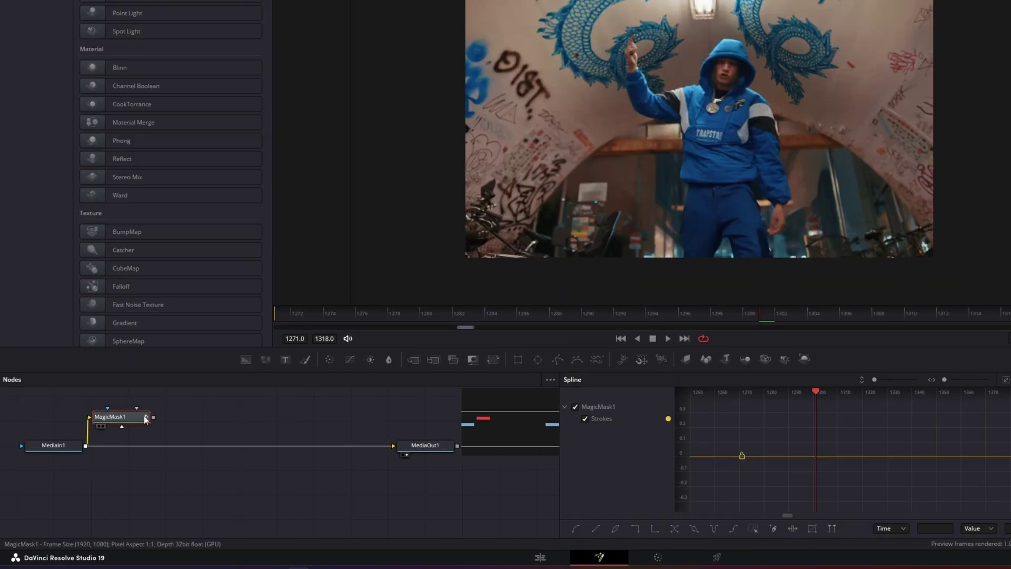
left_click_drag(154, 416, 284, 450)
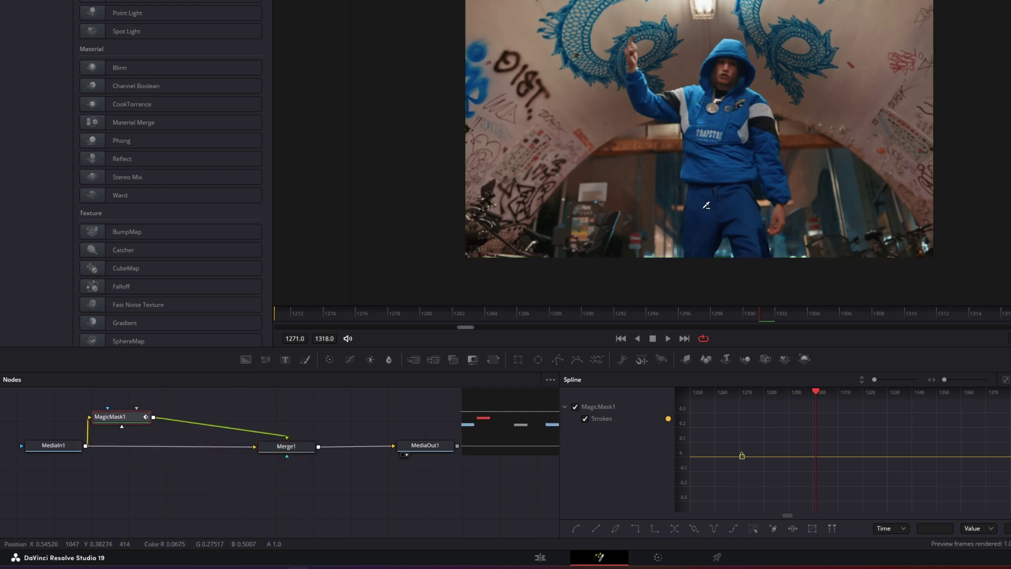
left_click_drag(53, 399, 128, 413)
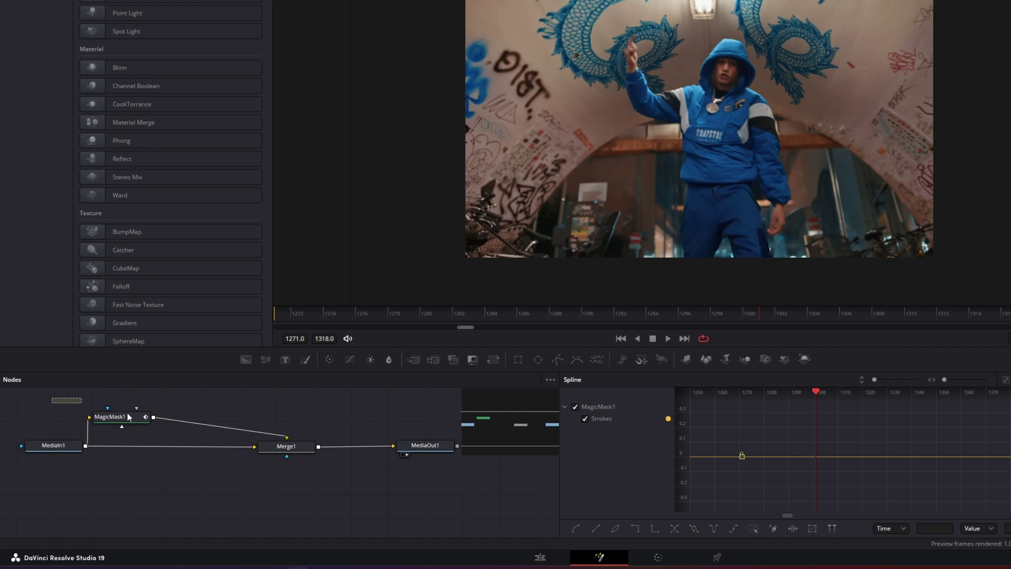
left_click(138, 418)
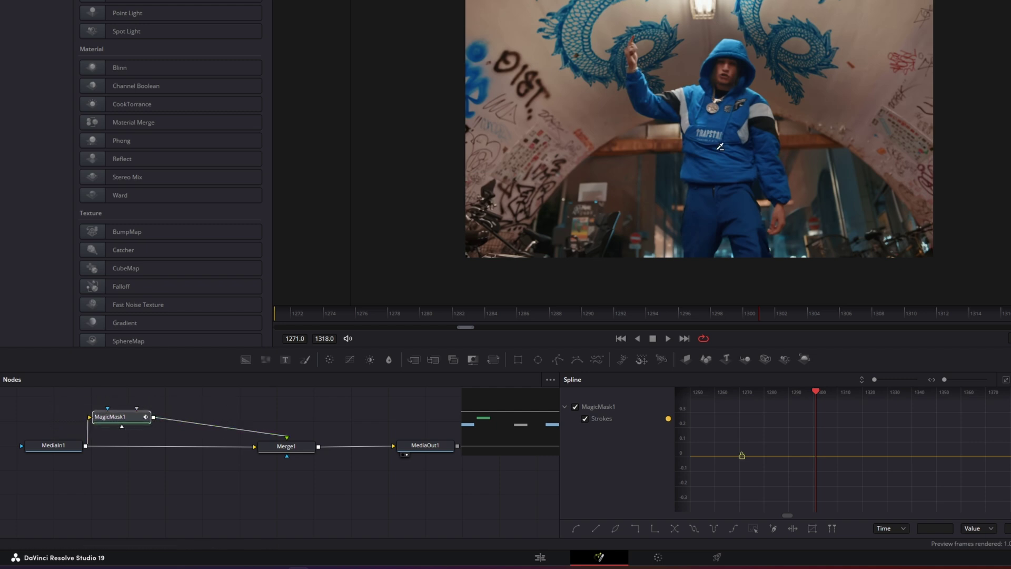
left_click(40, 474)
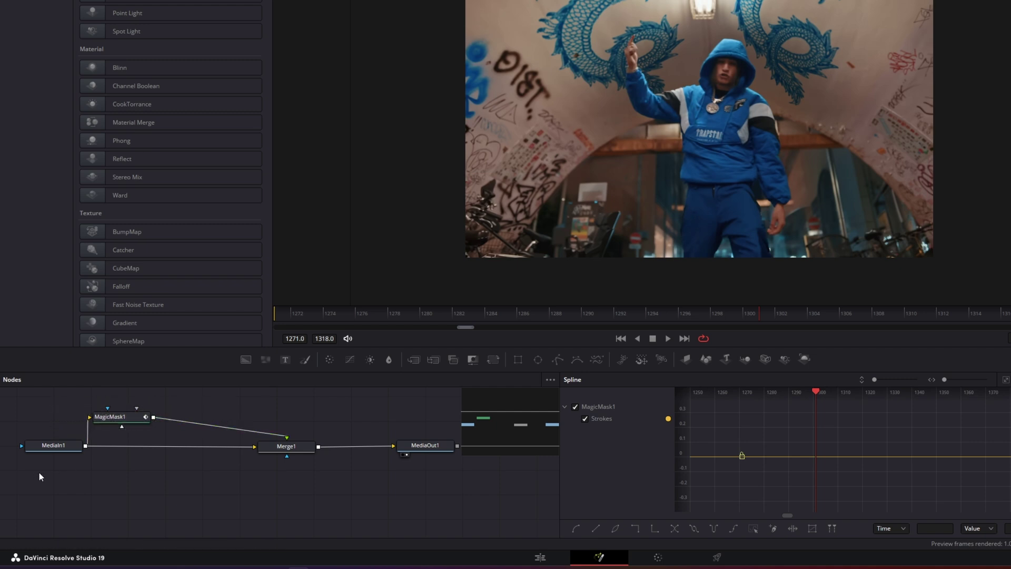
left_click_drag(39, 472, 330, 428)
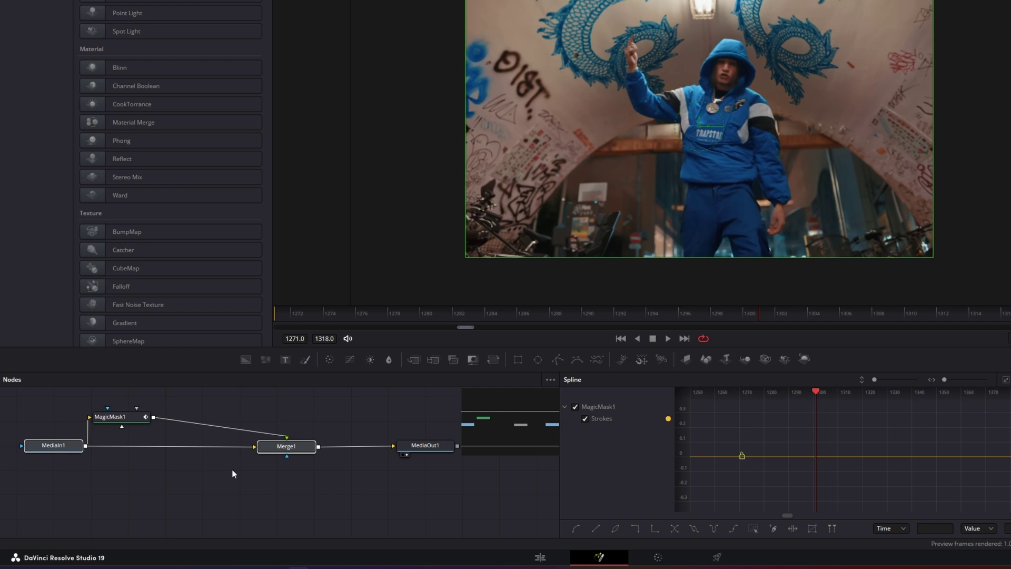
left_click(49, 469)
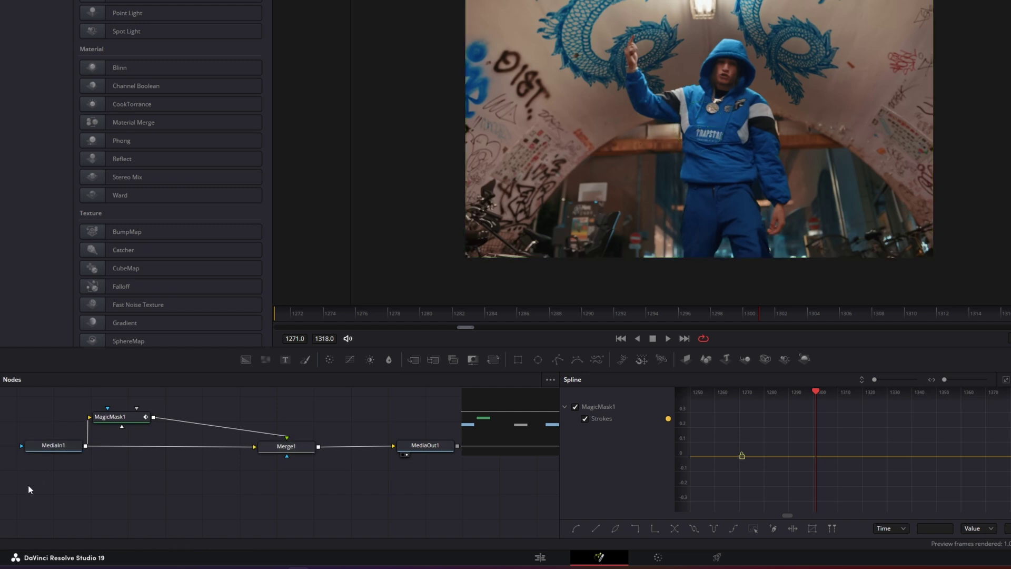
- Insert a Transform node between MediaIn1 and Merge1 so it affects only the background footage
left_click_drag(36, 488, 316, 394)
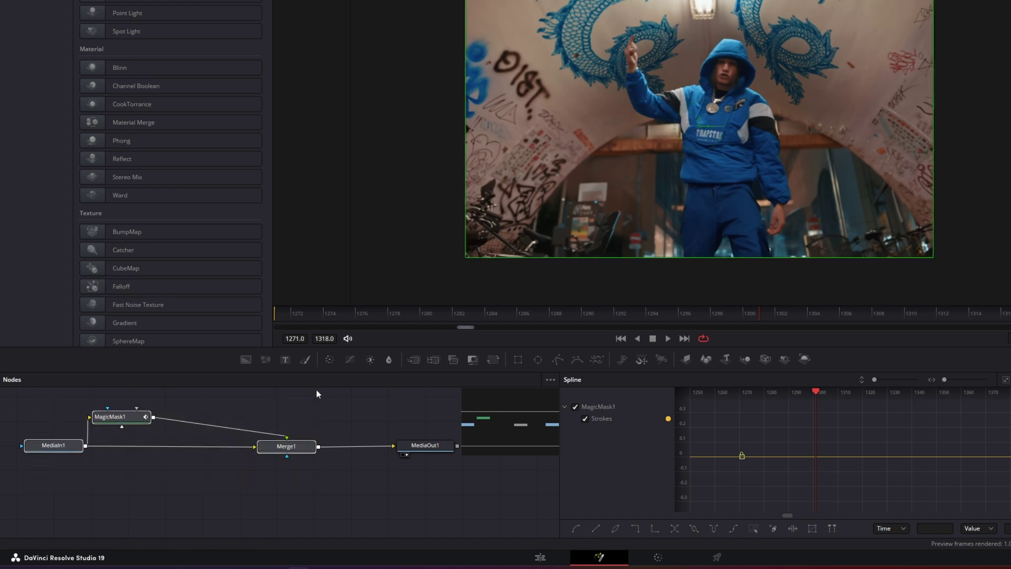
left_click(314, 426)
scroll(237, 448, "up", 1)
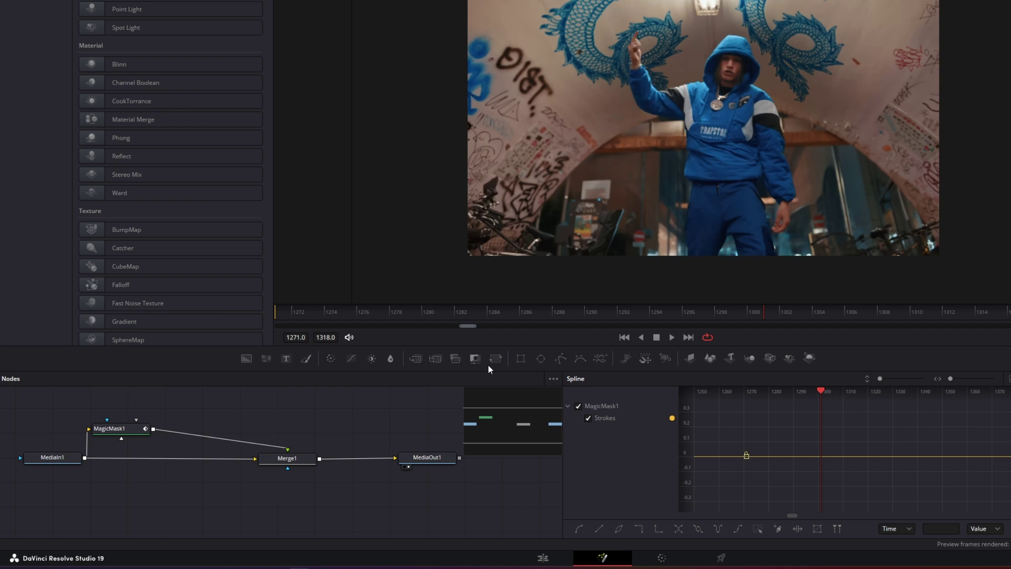
left_click_drag(495, 360, 168, 454)
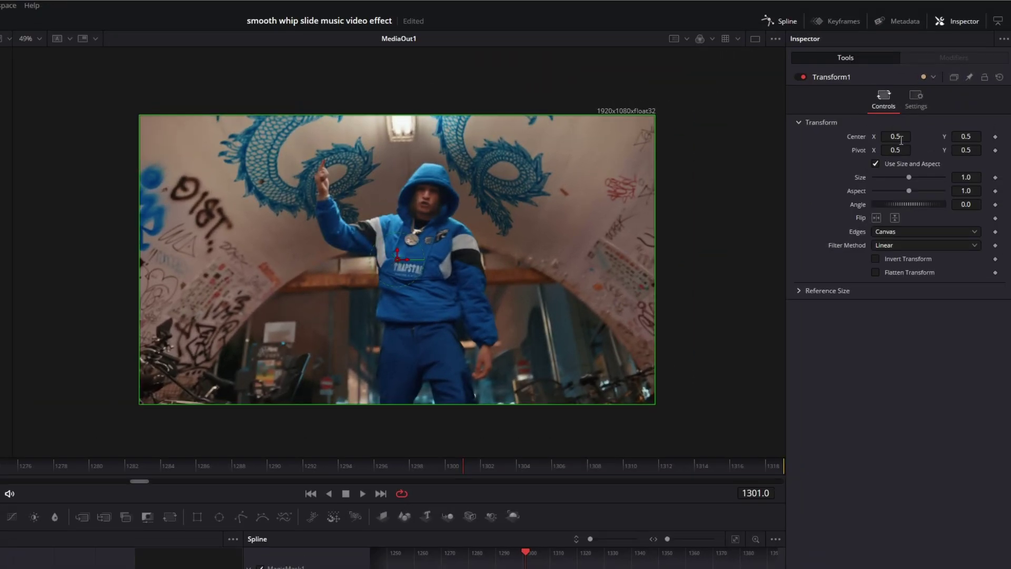
- Try shifting the background horizontally with Transform1's Center X, and return it to 0.5
left_click_drag(933, 121, 998, 121)
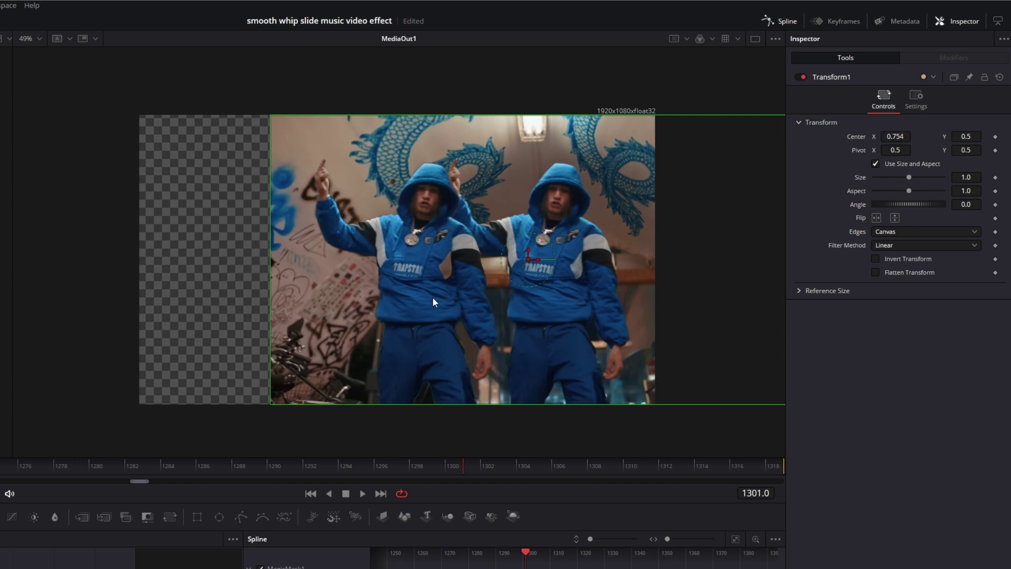
mouse_move(897, 139)
left_mouse_down()
mouse_move(860, 139)
mouse_move(891, 139)
left_mouse_up()
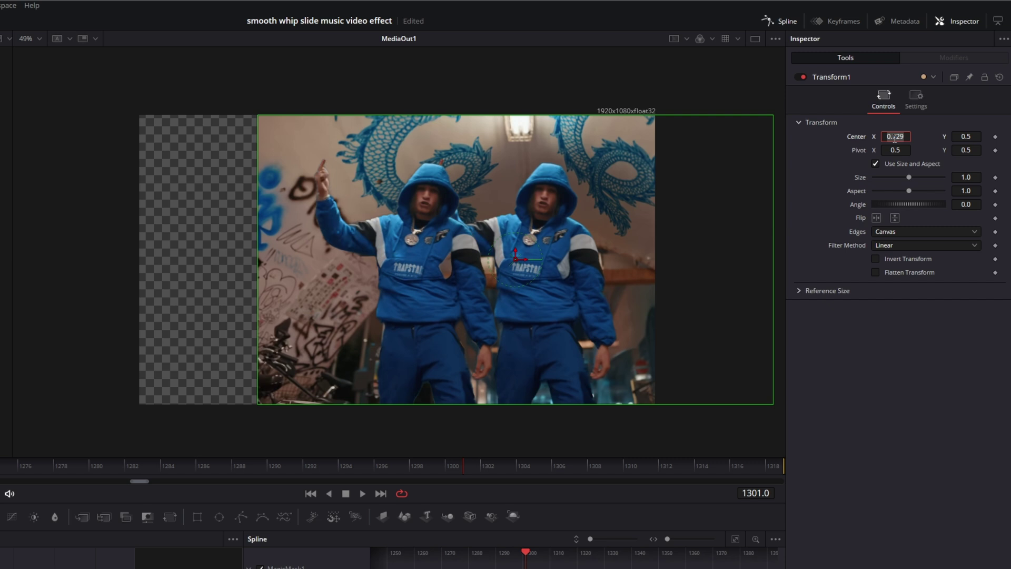
key("Return")
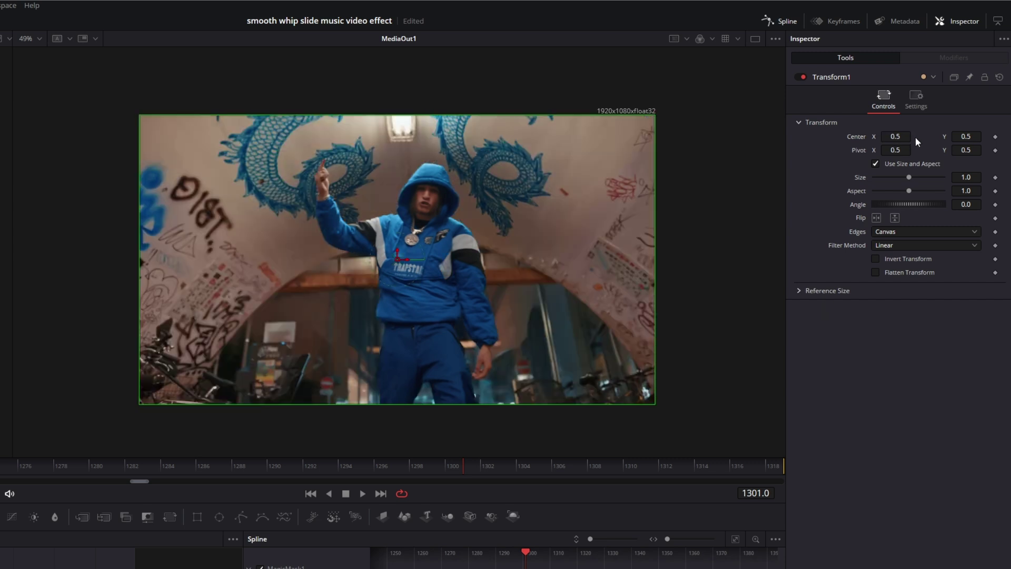
- Set Transform1's Edges to Wrap, test the tiling with a reduced Size, and restore Size to 1.0
left_click(884, 237)
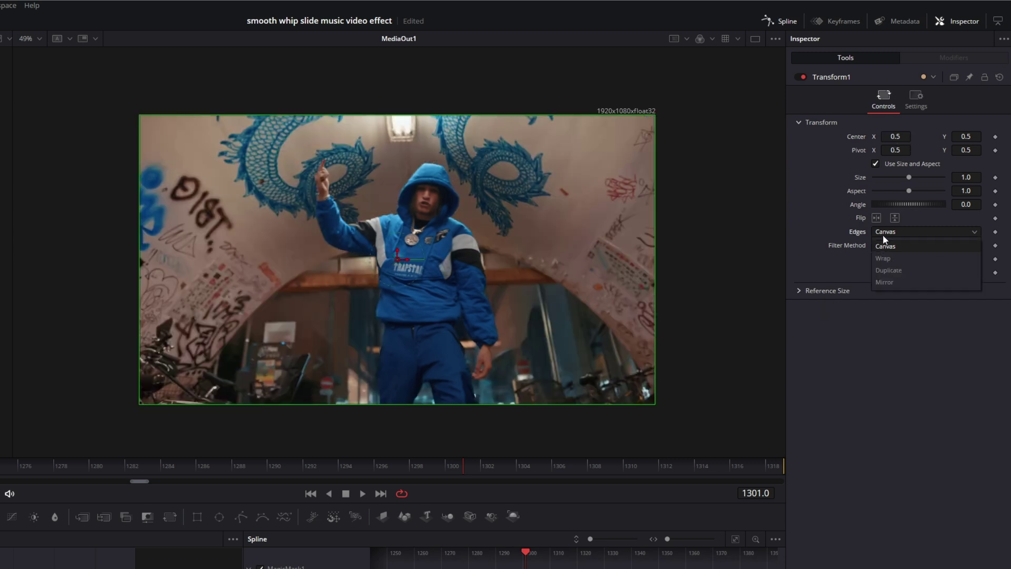
left_click(885, 245)
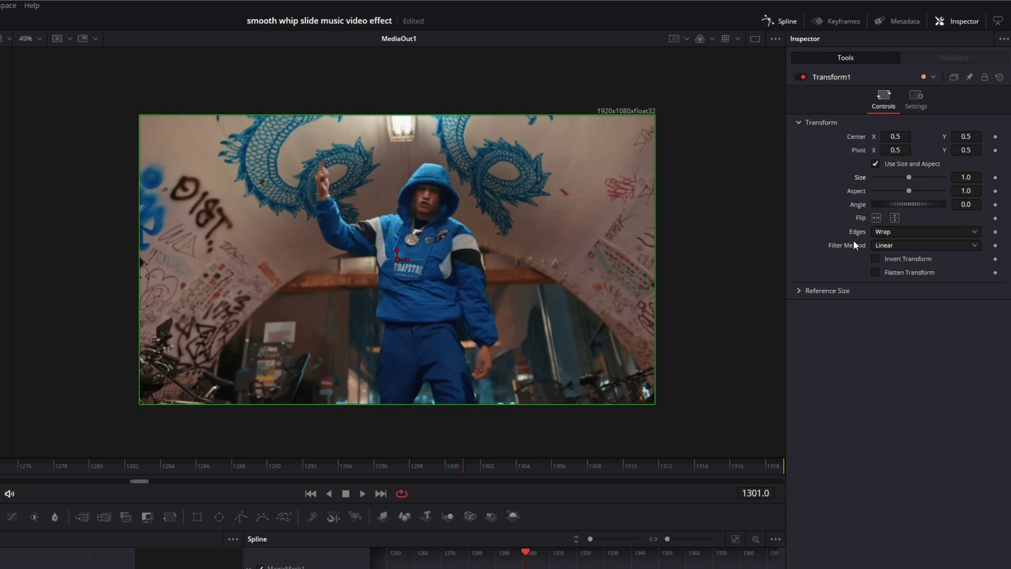
left_click_drag(966, 177, 920, 177)
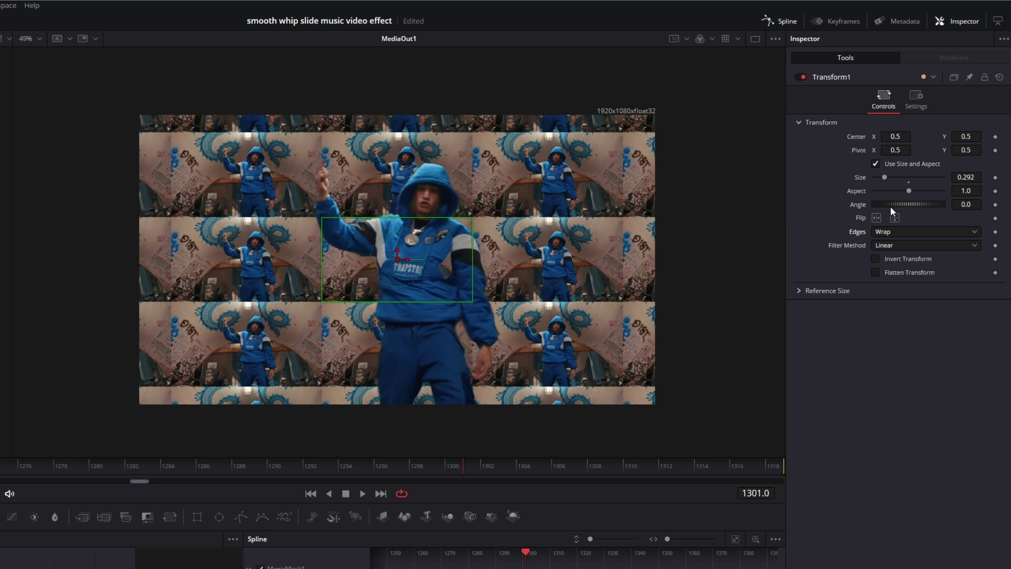
left_click(881, 236)
left_click(883, 245)
left_click(908, 181)
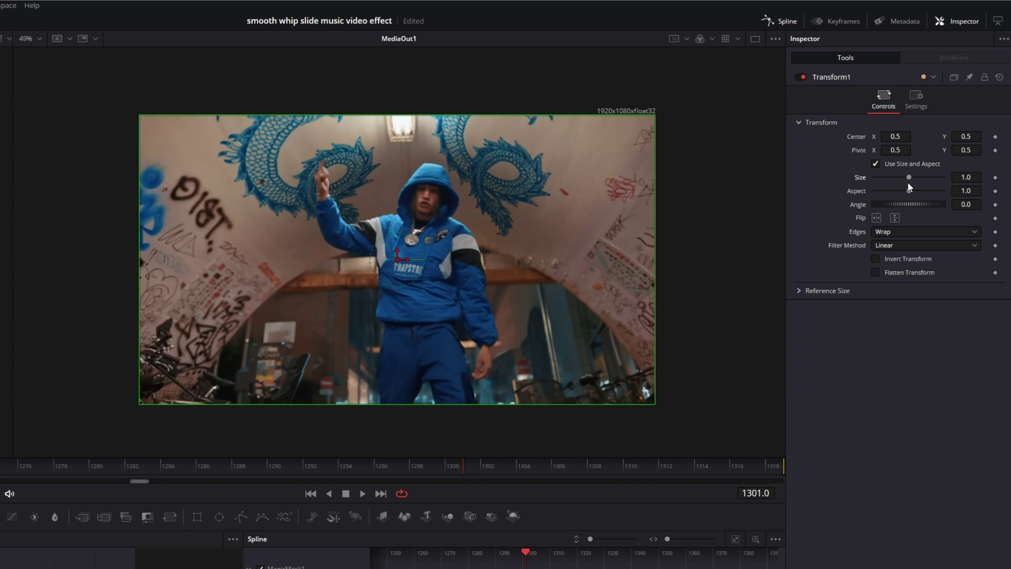
- Enable Motion Blur on Transform1 with Quality 9
left_click(916, 114)
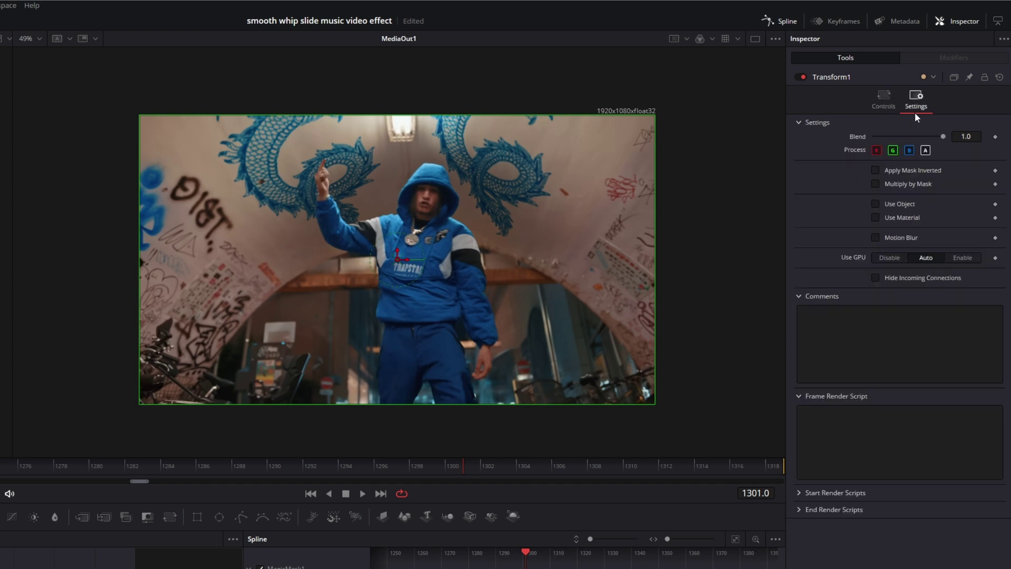
left_click(875, 238)
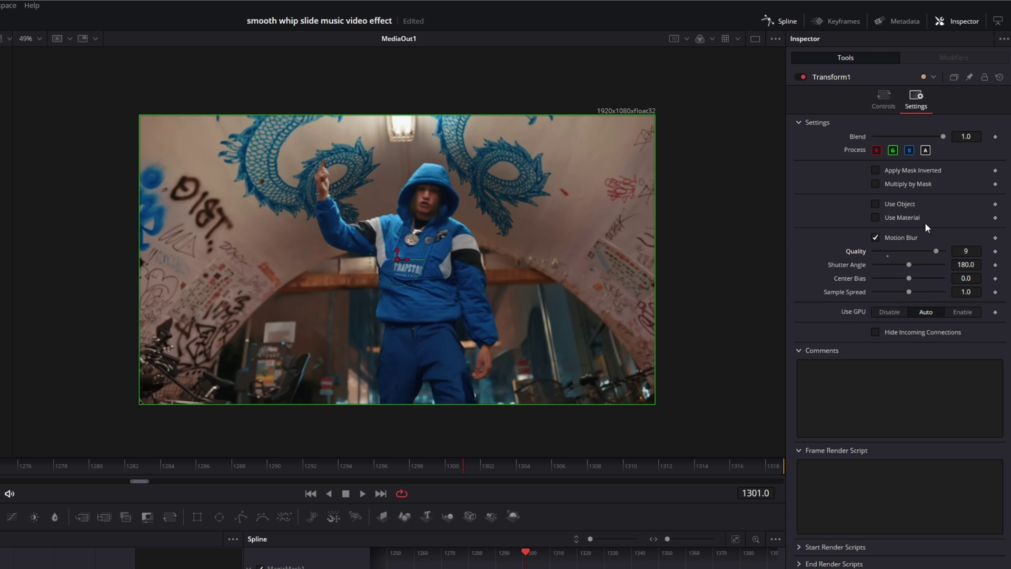
left_click(883, 108)
- Keyframe Transform1's Center X from 0.5 at frame 1276 to -1.5 at frame 1308, and play back the slide
left_click_drag(489, 458, 132, 415)
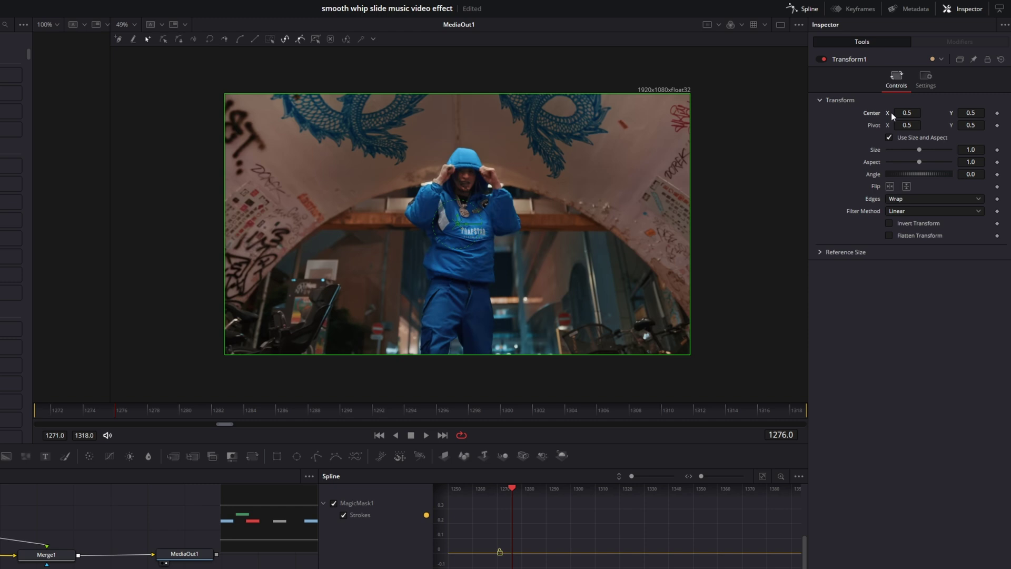
left_click(997, 113)
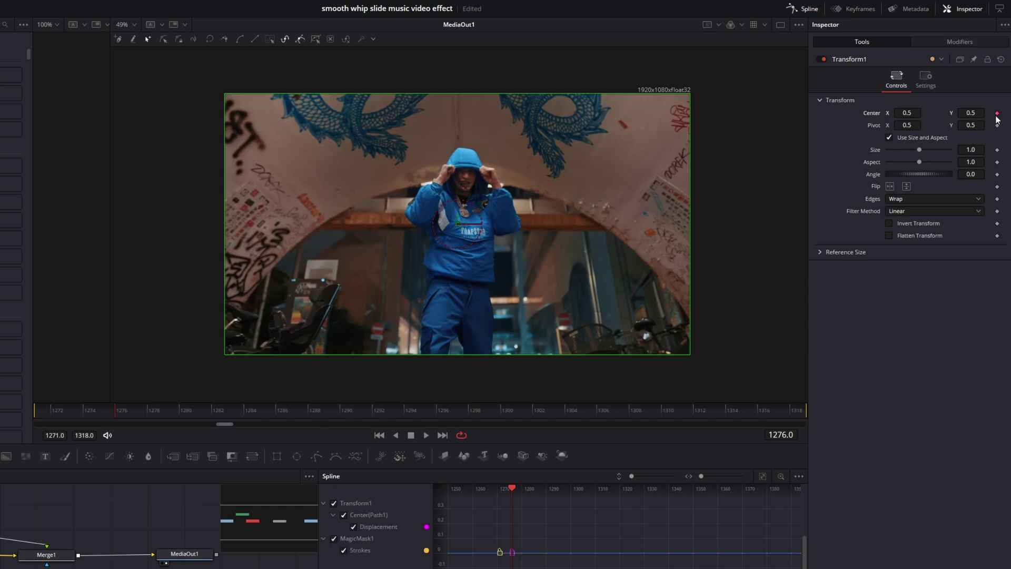
left_click_drag(571, 408, 634, 409)
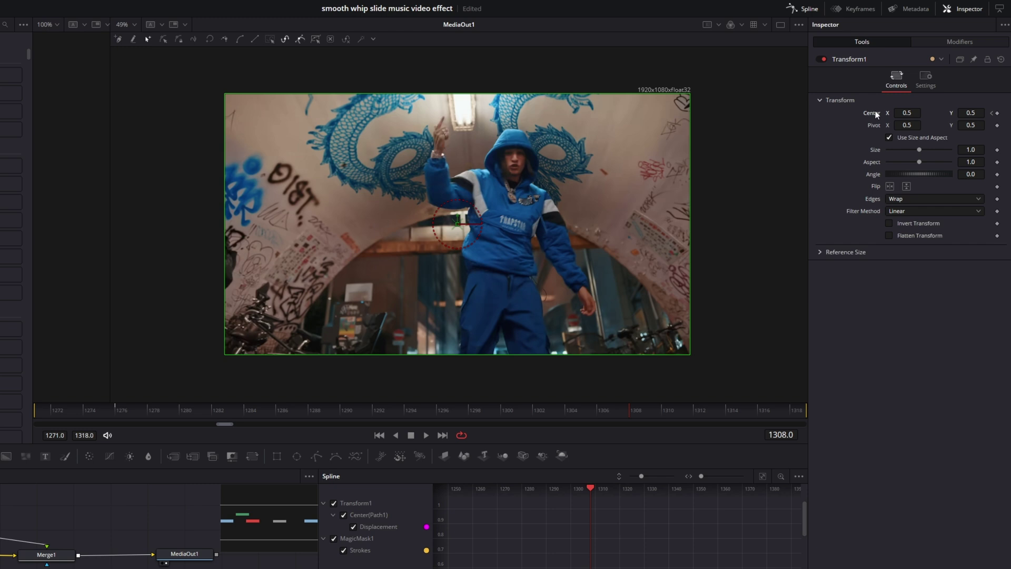
left_click_drag(909, 111, 814, 112)
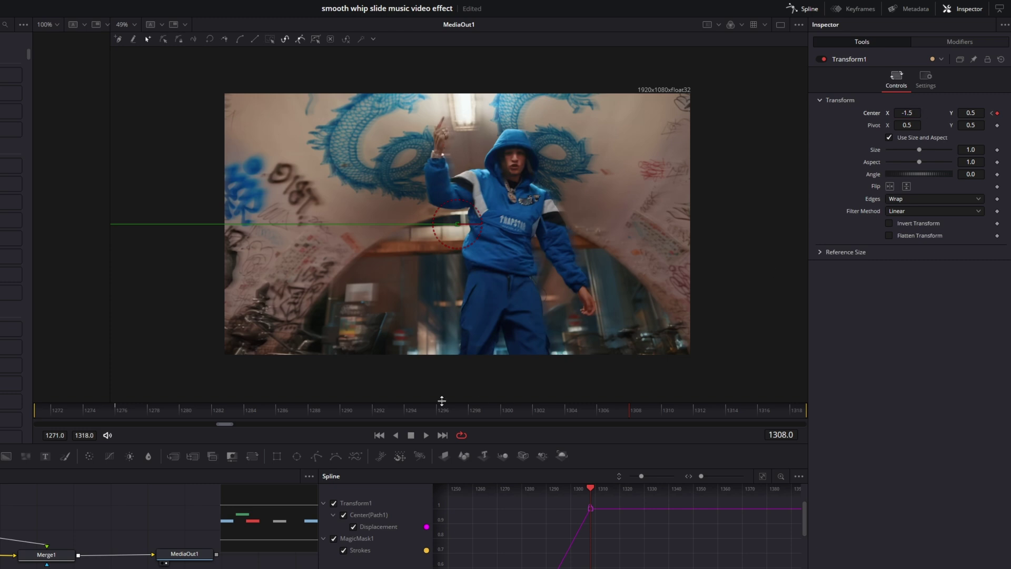
key("space")
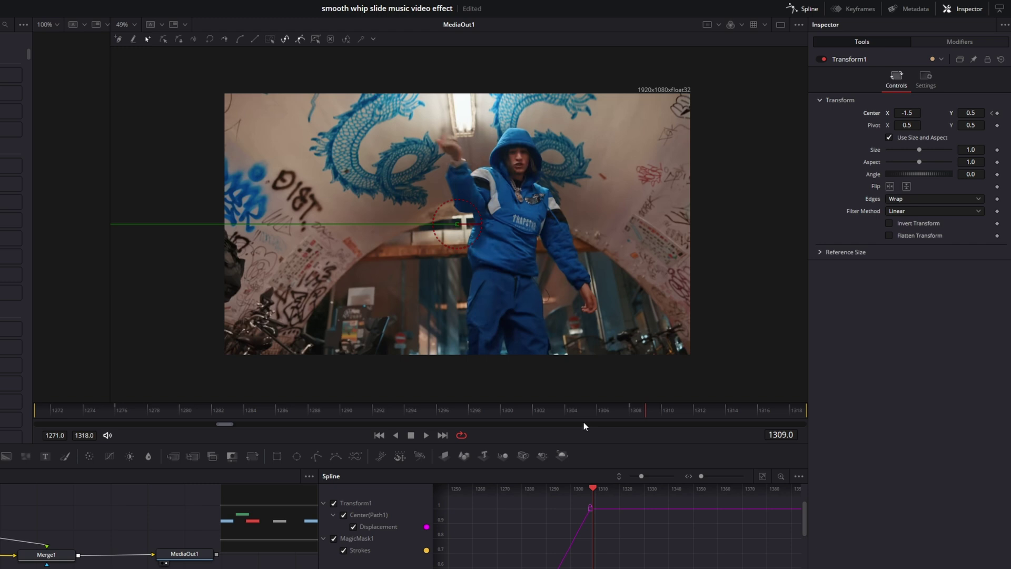
left_click_drag(583, 421, 660, 411)
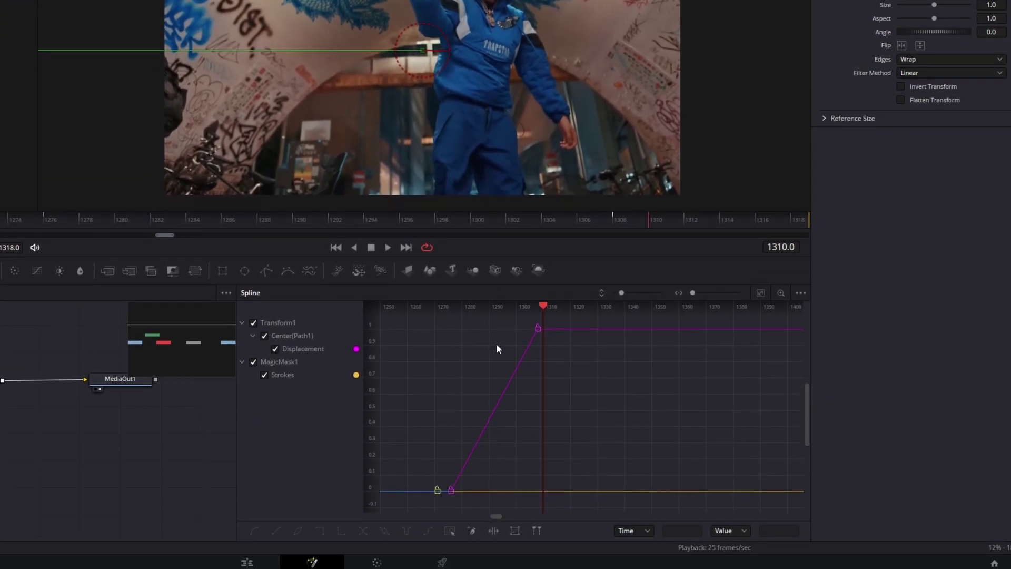
- Hide the MagicMask1 curve, smooth both of Transform1's Displacement keyframes, and preview the eased slide
scroll(542, 345, "up", 1)
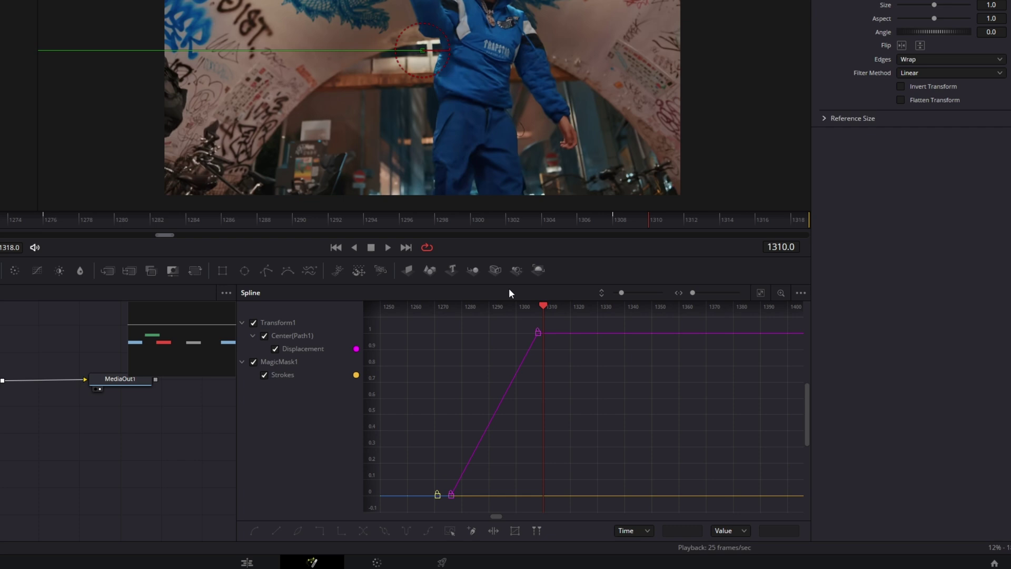
left_click(254, 362)
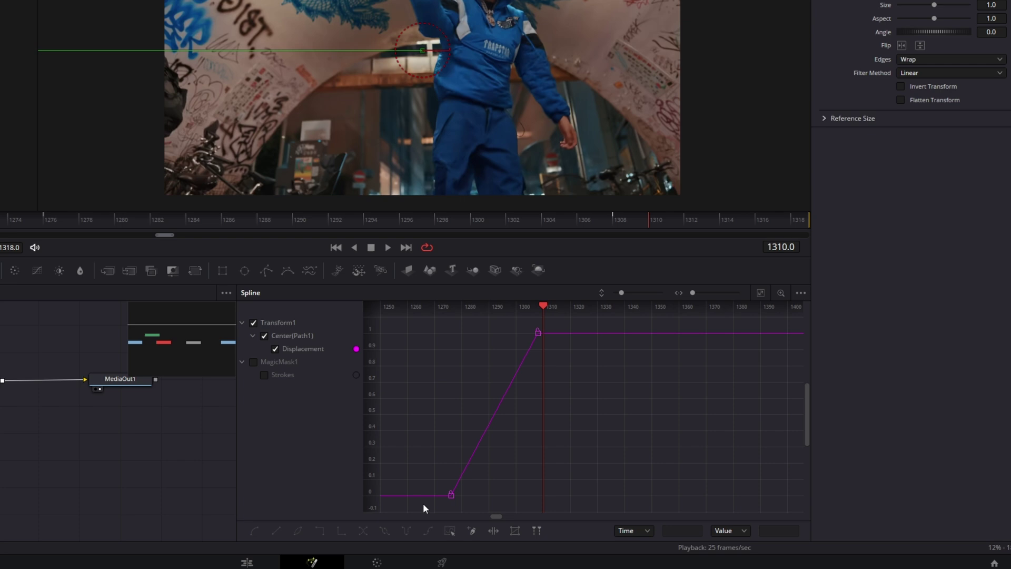
left_click_drag(422, 504, 603, 322)
key("alt+s")
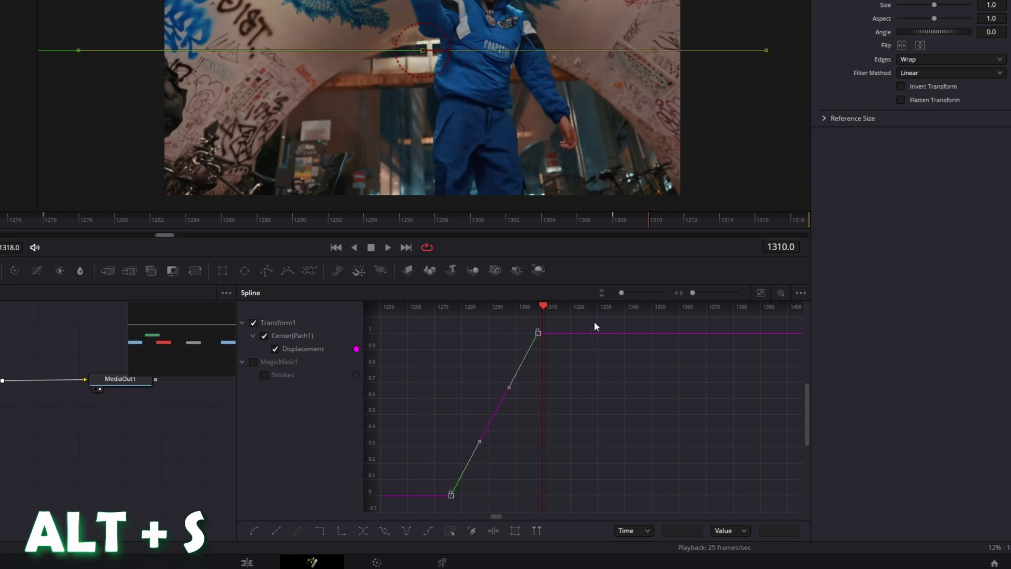
key("alt+s")
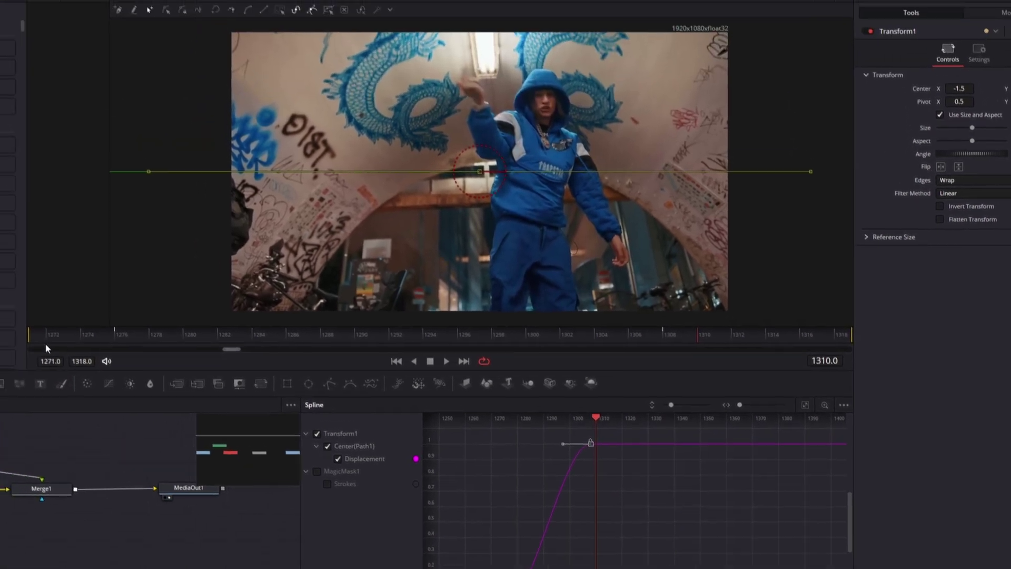
left_click_drag(69, 367, 34, 373)
key("space")
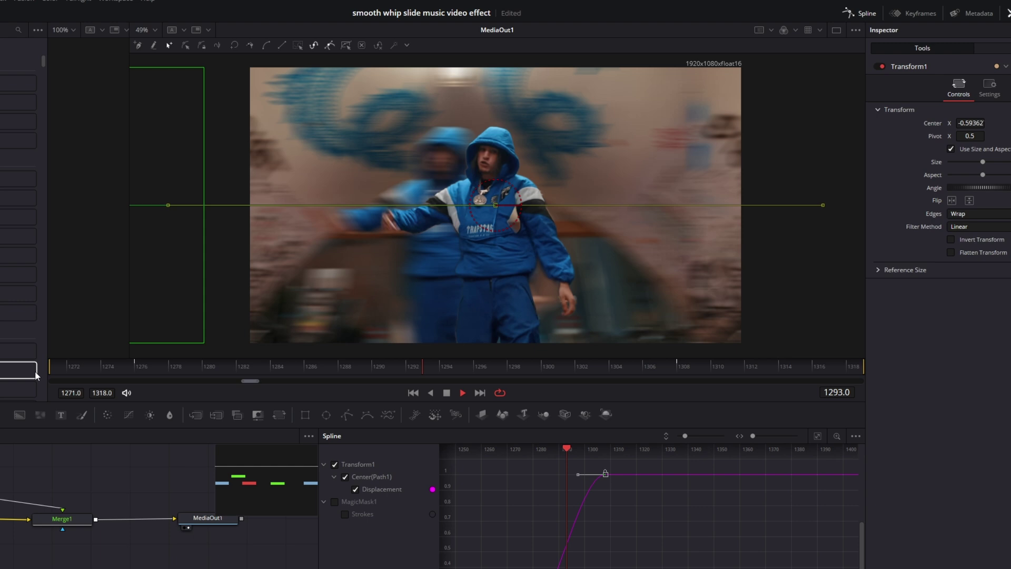
key("space")
left_click_drag(53, 368, 422, 362)
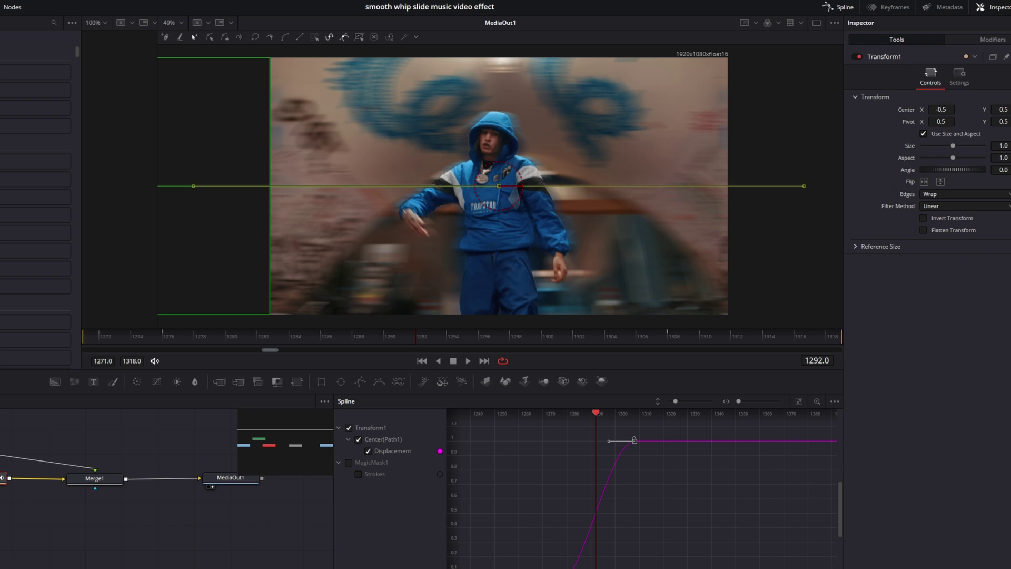
- Lengthen the handles of both Displacement keyframes for a steeper whip while checking playback, and save the project
left_click_drag(581, 552, 580, 535)
left_click(152, 317)
key("space")
key("space")
left_click_drag(606, 415, 567, 417)
left_click_drag(580, 535, 587, 553)
key("space")
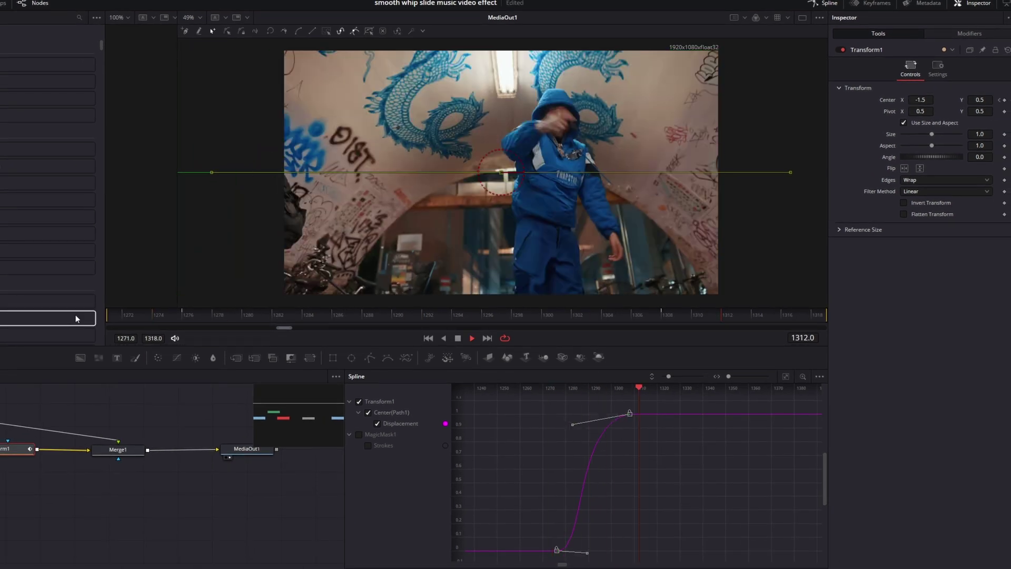
left_click_drag(197, 316, 242, 316)
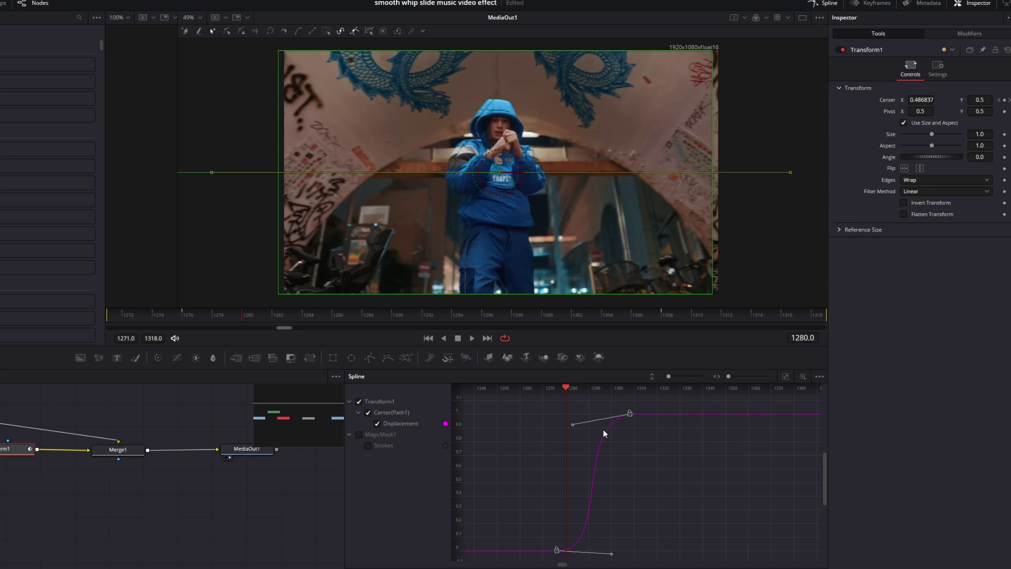
key("ctrl+s")
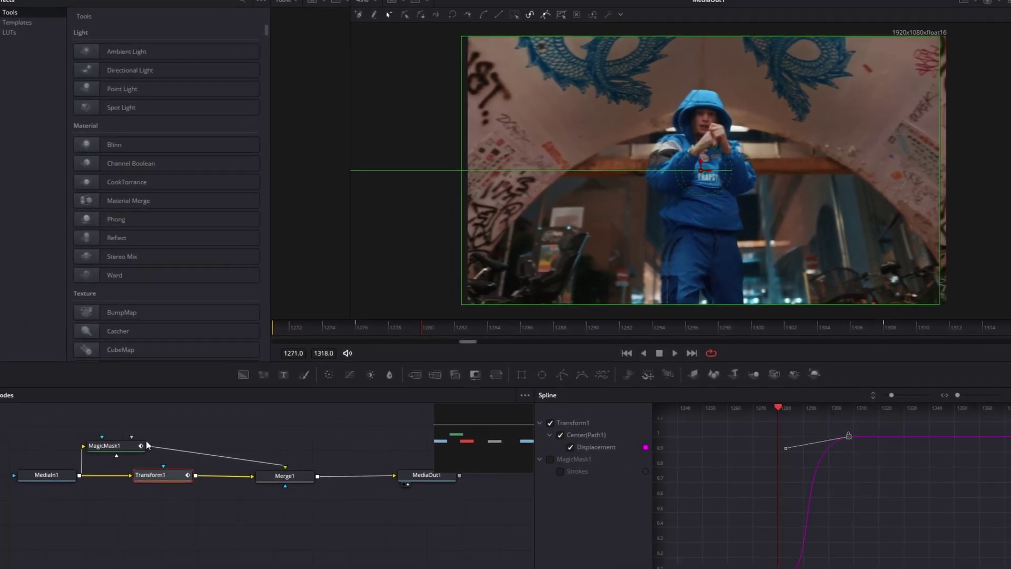
- Raise the matte Blur of MagicMask1 to 0.71 to soften the performer's edges
left_click(125, 449)
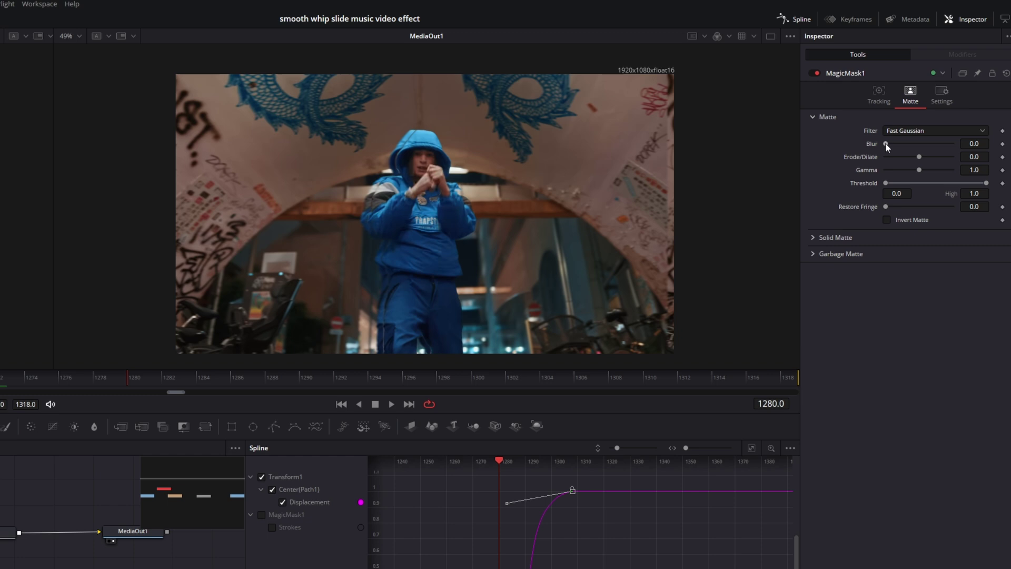
left_click_drag(886, 143, 890, 143)
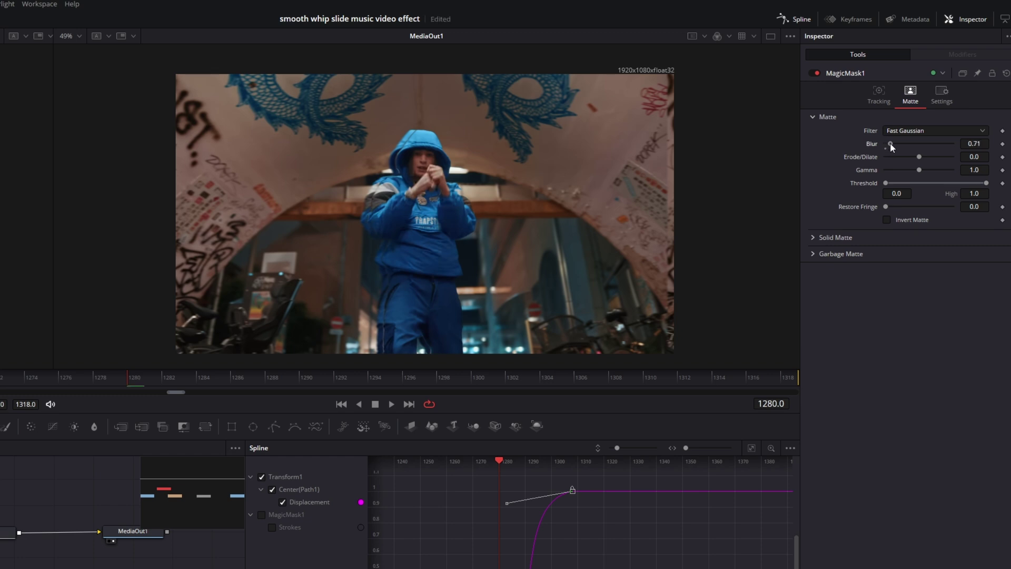